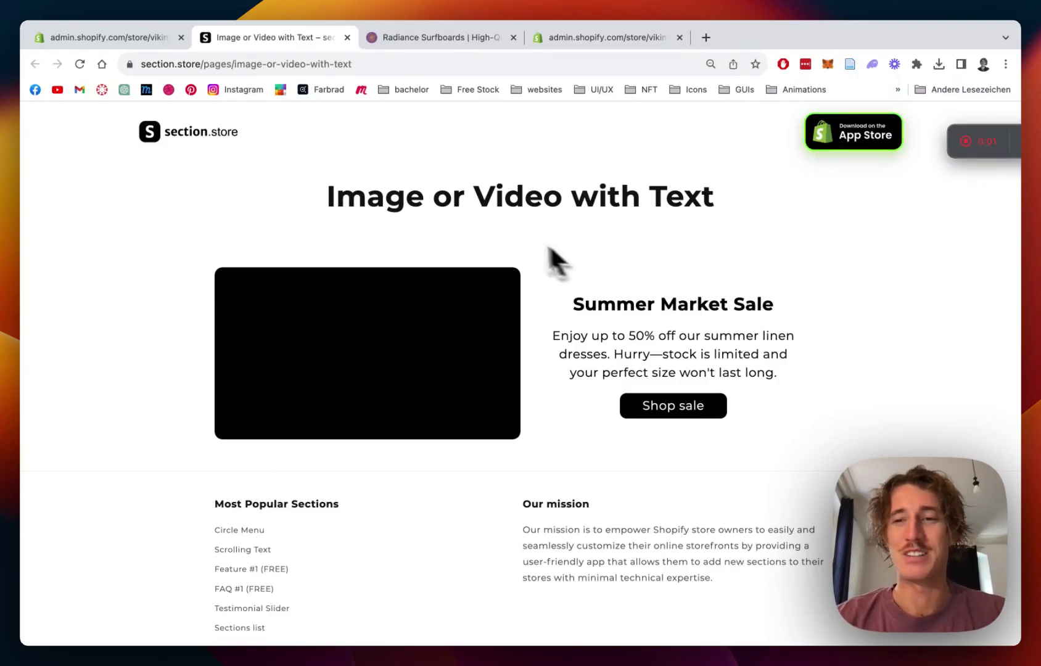
Step: Reload the section.store Image or Video with Text demo so its video plays, then return to the Shopify admin tab
{"action": "scroll", "coordinate": [524, 247], "scroll_direction": "down", "scroll_amount": 1}
{"action": "scroll", "coordinate": [511, 247], "scroll_direction": "up", "scroll_amount": 1}
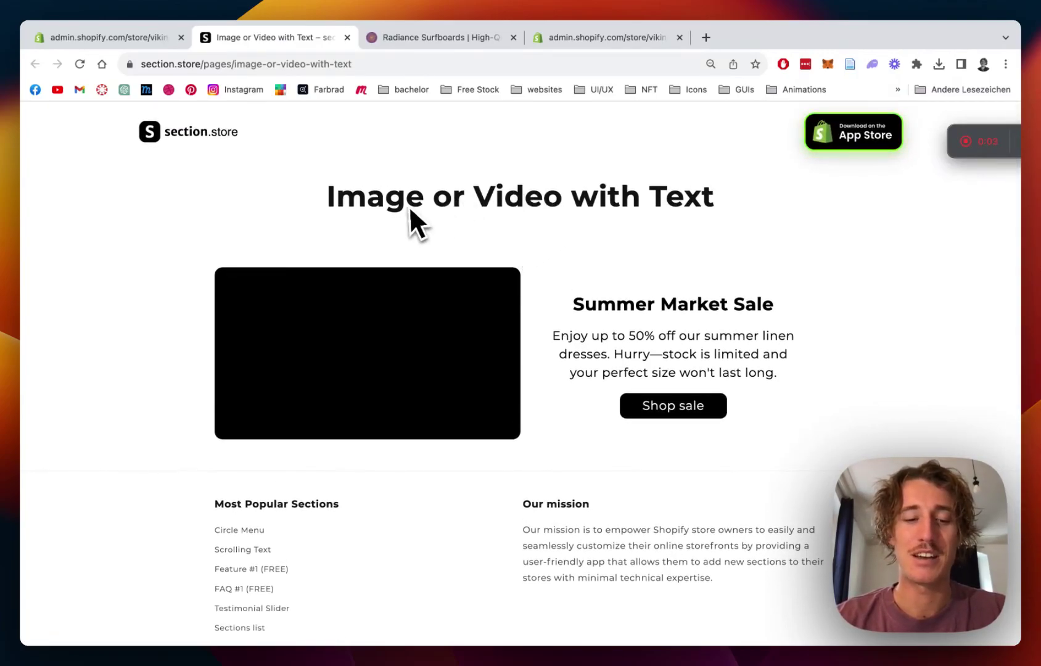
{"action": "left_click", "coordinate": [79, 64]}
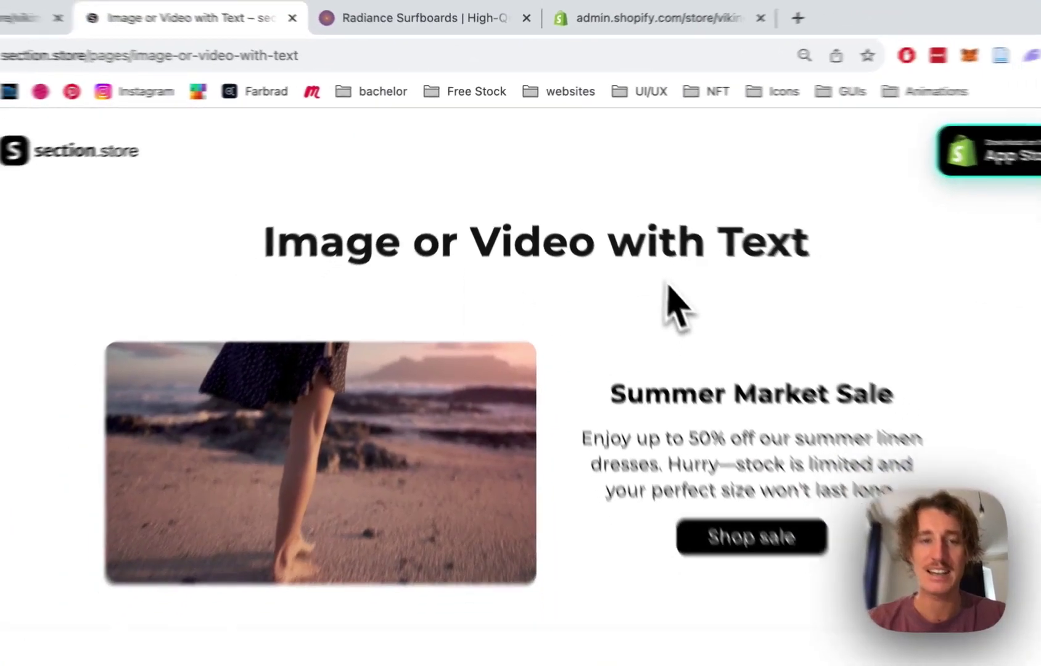
{"action": "scroll", "coordinate": [715, 346], "scroll_direction": "down", "scroll_amount": 1}
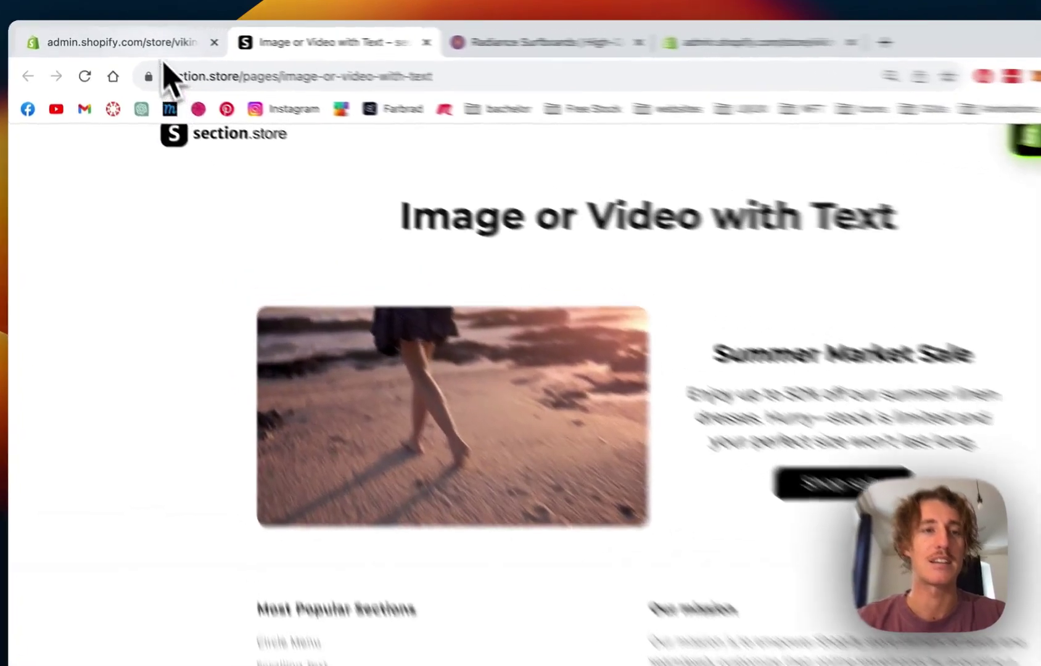
{"action": "left_click", "coordinate": [139, 40]}
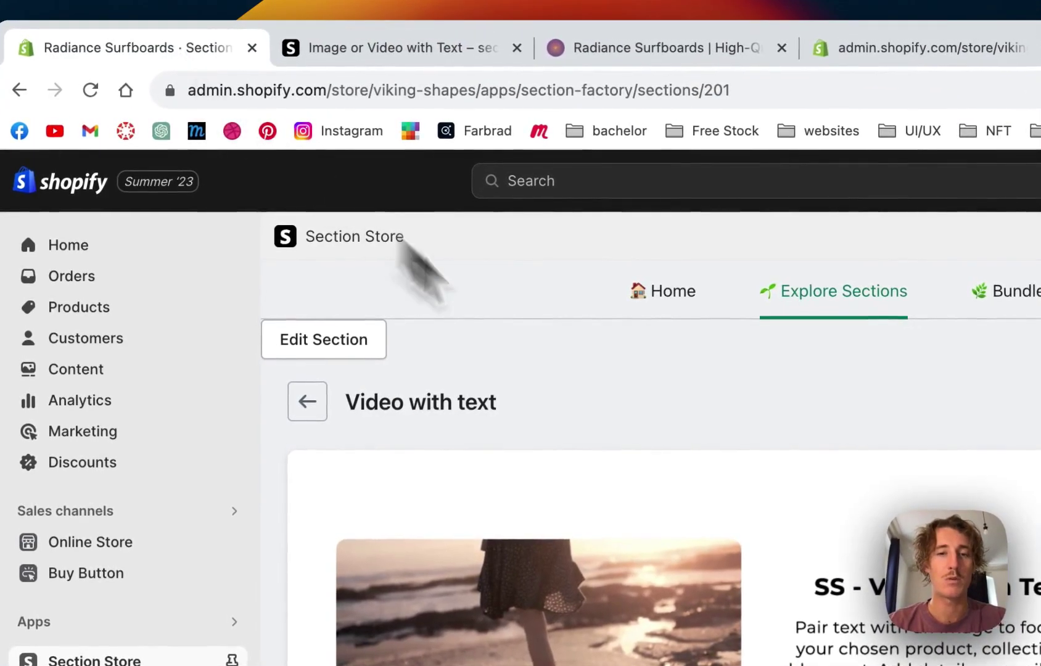
Step: Go from My sections to Explore Sections and open the Video with text section card
{"action": "left_click", "coordinate": [679, 299]}
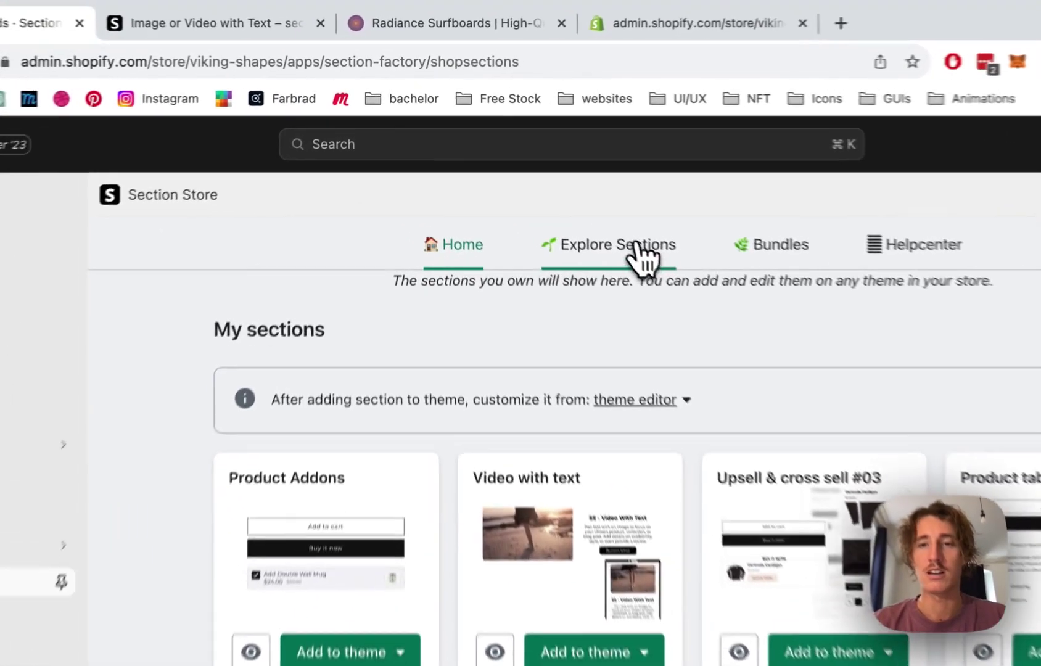
{"action": "left_click", "coordinate": [573, 191]}
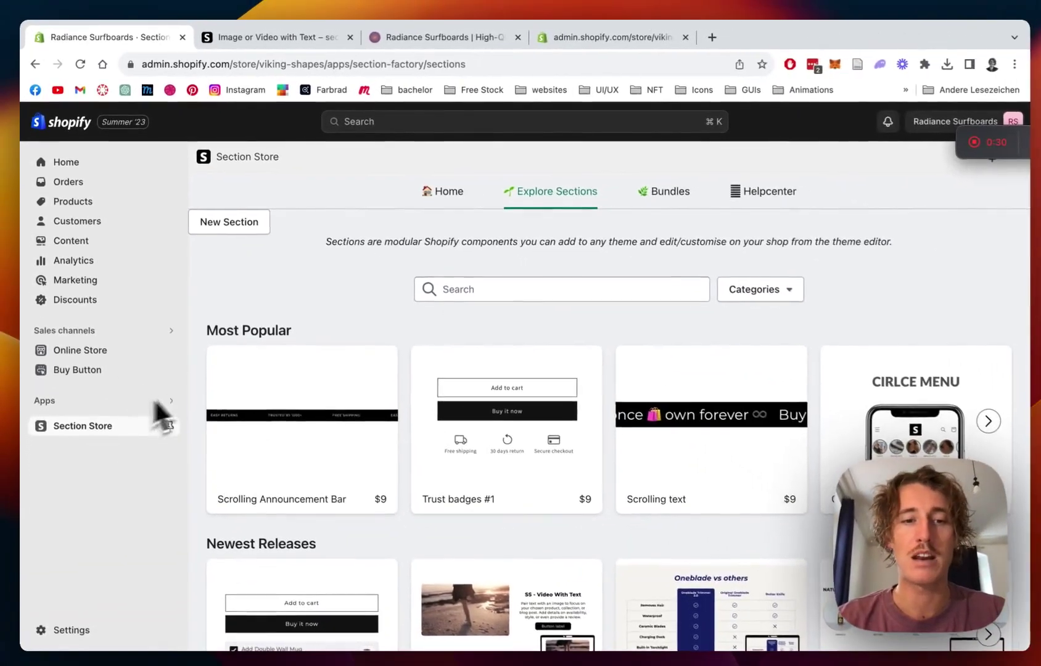
{"action": "scroll", "coordinate": [383, 332], "scroll_direction": "down", "scroll_amount": 3}
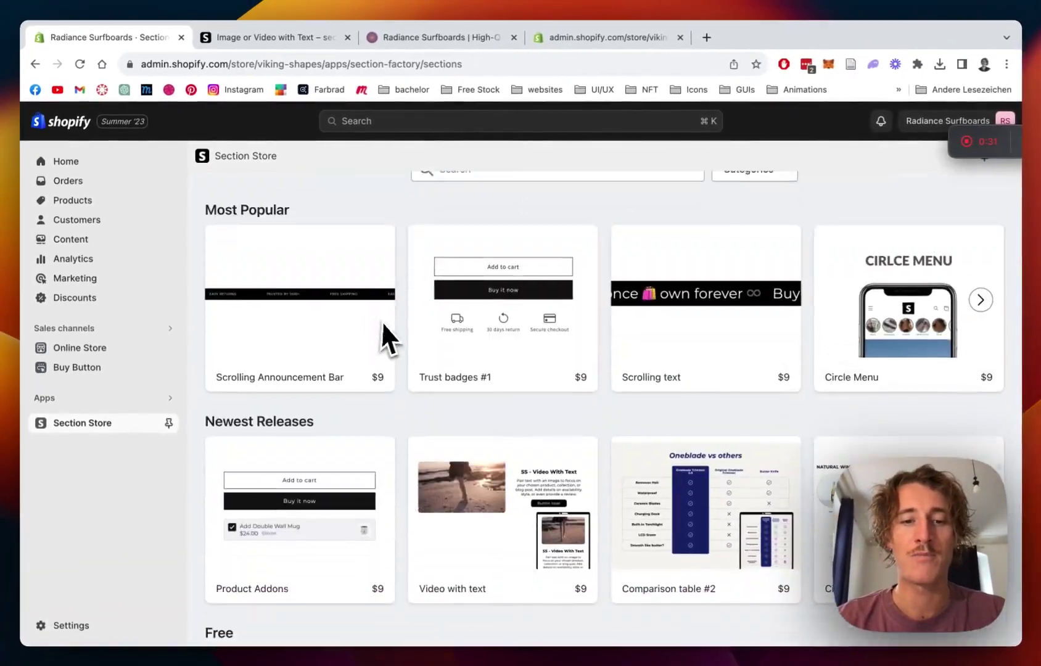
{"action": "mouse_move", "coordinate": [494, 521]}
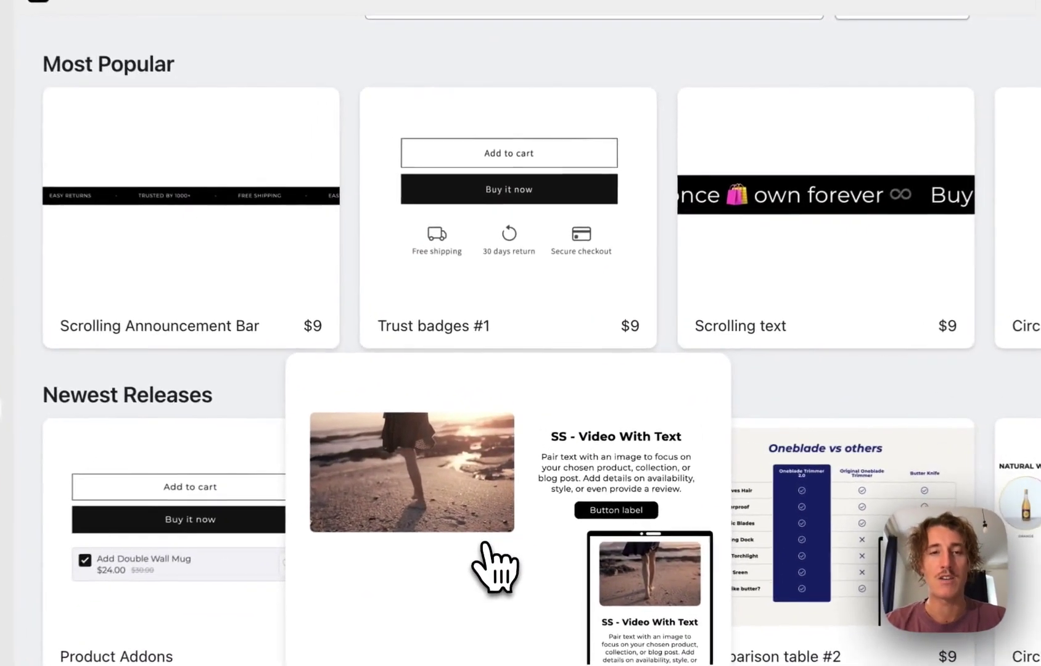
{"action": "left_click", "coordinate": [493, 521]}
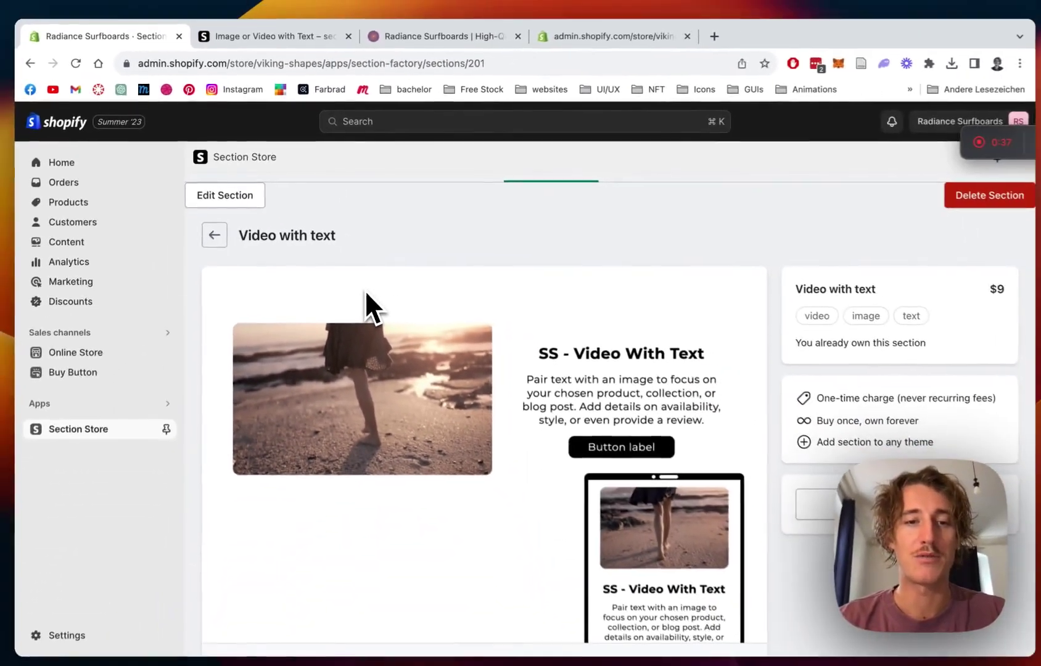
Step: Scroll through the Video with text section's details and layout preview
{"action": "scroll", "coordinate": [457, 271], "scroll_direction": "down", "scroll_amount": 1}
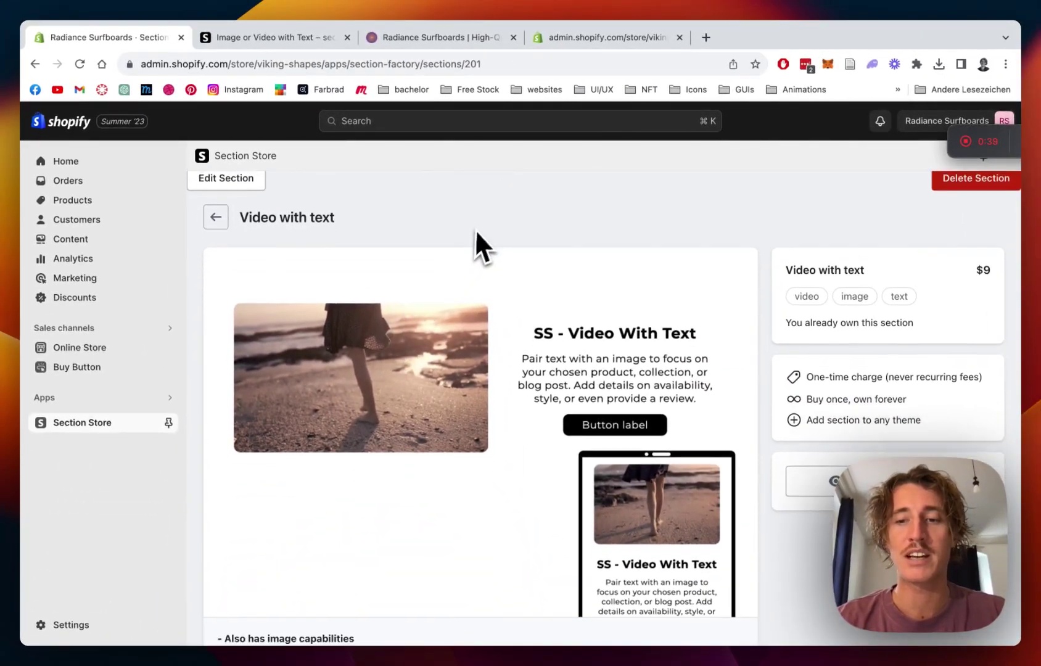
{"action": "scroll", "coordinate": [477, 230], "scroll_direction": "down", "scroll_amount": 1}
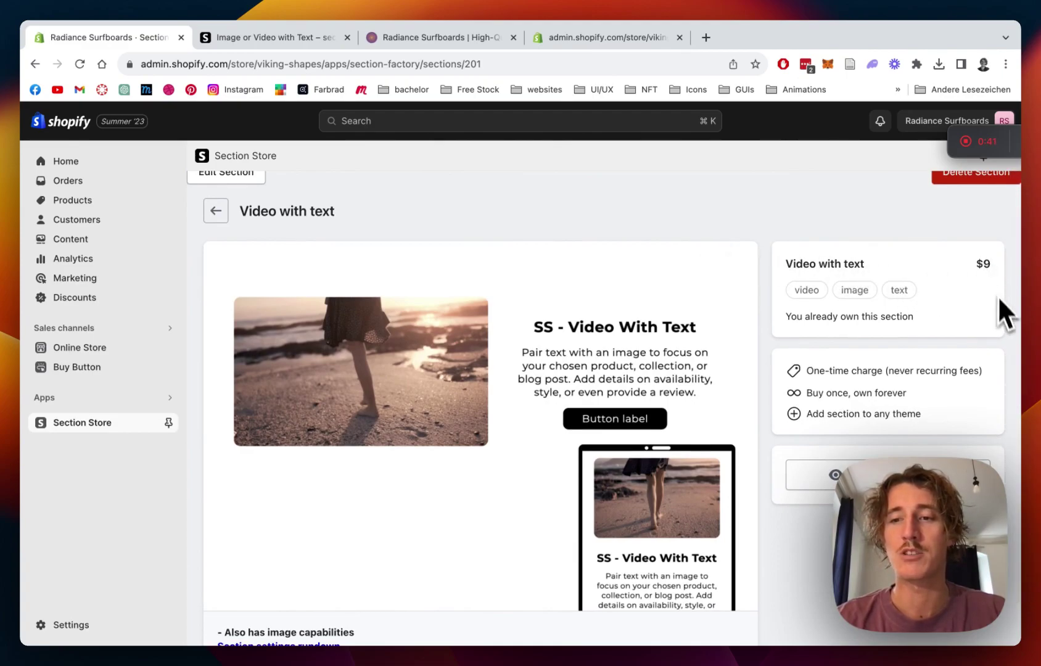
{"action": "scroll", "coordinate": [660, 212], "scroll_direction": "down", "scroll_amount": 1}
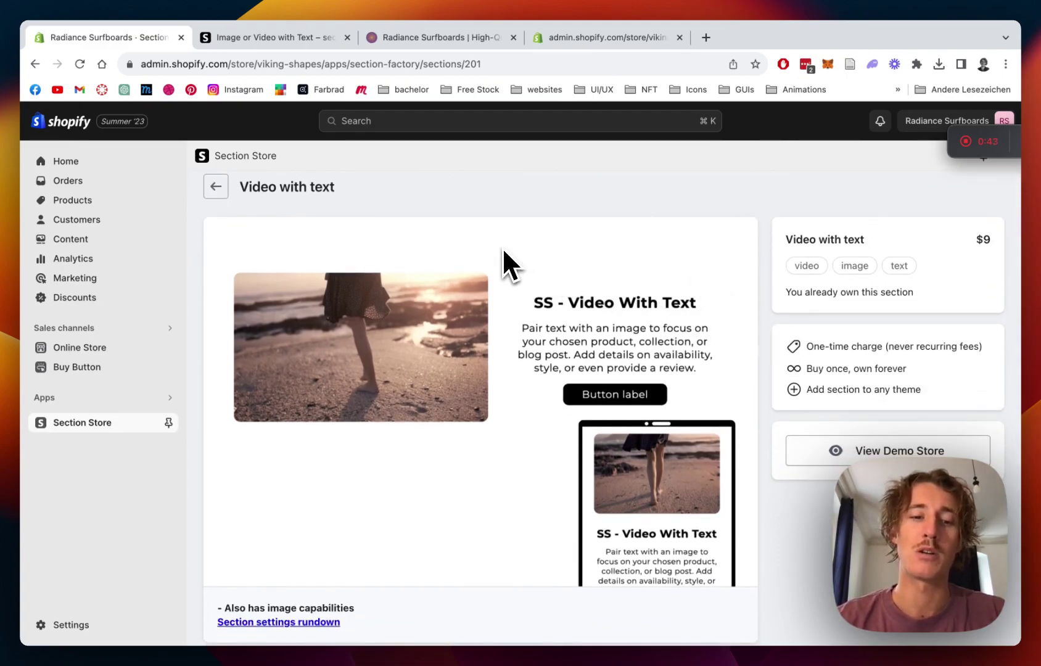
{"action": "scroll", "coordinate": [503, 250], "scroll_direction": "down", "scroll_amount": 1}
{"action": "scroll", "coordinate": [502, 247], "scroll_direction": "up", "scroll_amount": 2}
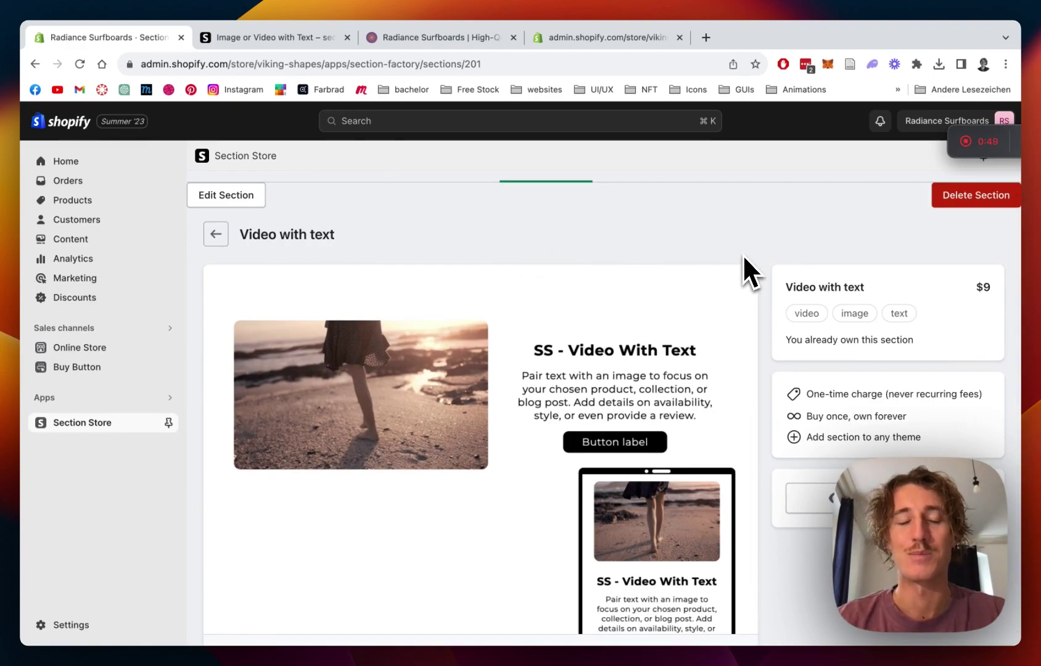
{"action": "scroll", "coordinate": [742, 254], "scroll_direction": "down", "scroll_amount": 1}
{"action": "scroll", "coordinate": [743, 254], "scroll_direction": "up", "scroll_amount": 2}
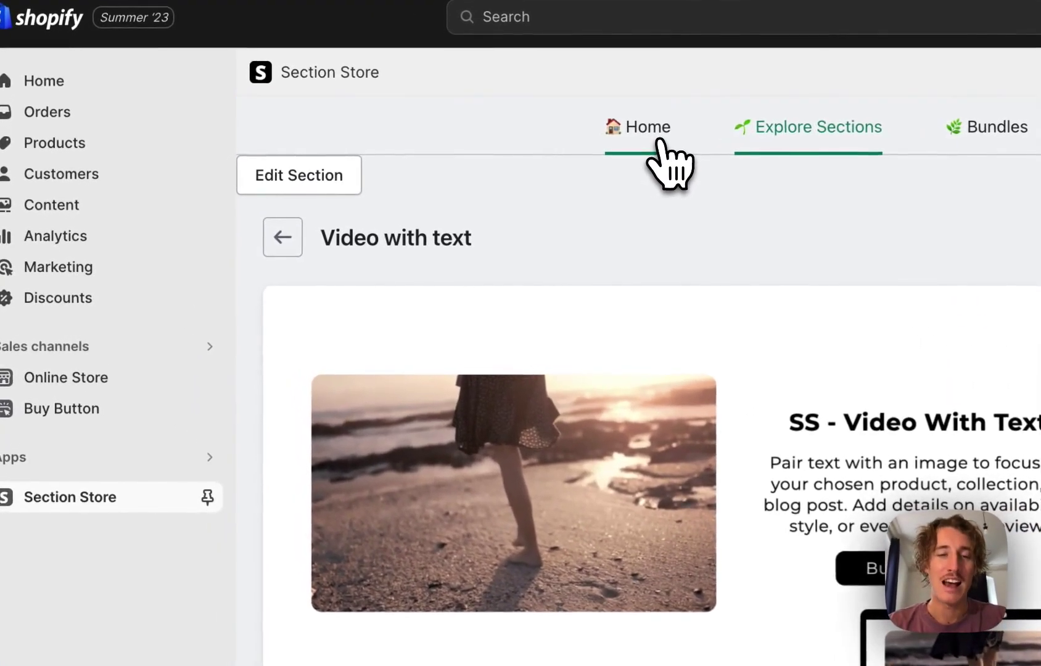
Step: Open the live Dawn theme in the editor from Video with text's available themes
{"action": "left_click", "coordinate": [670, 163]}
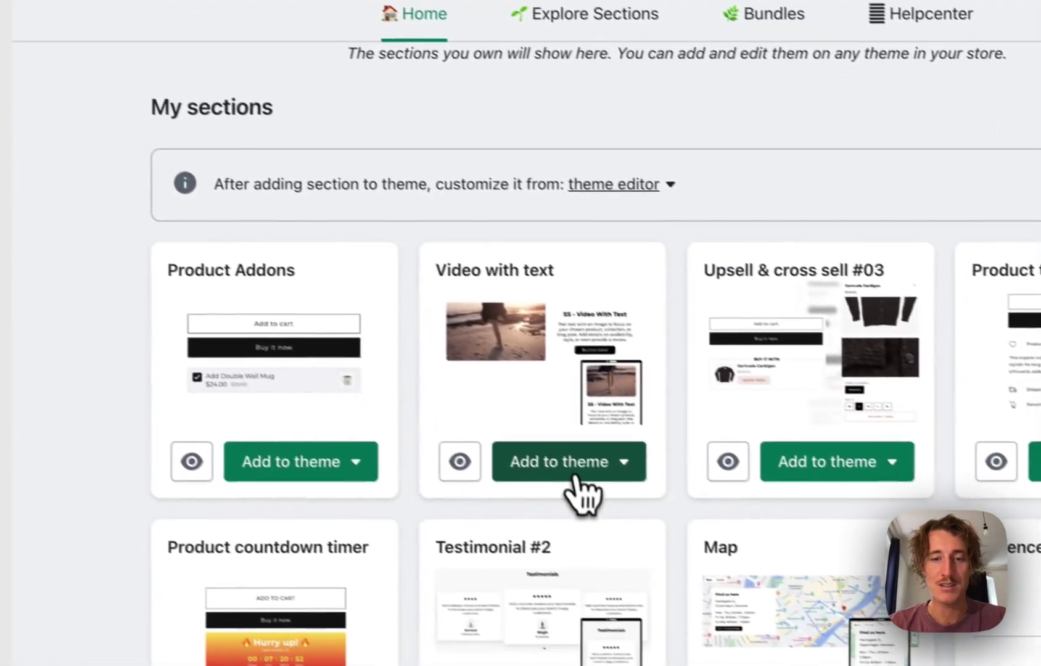
{"action": "left_click", "coordinate": [801, 583]}
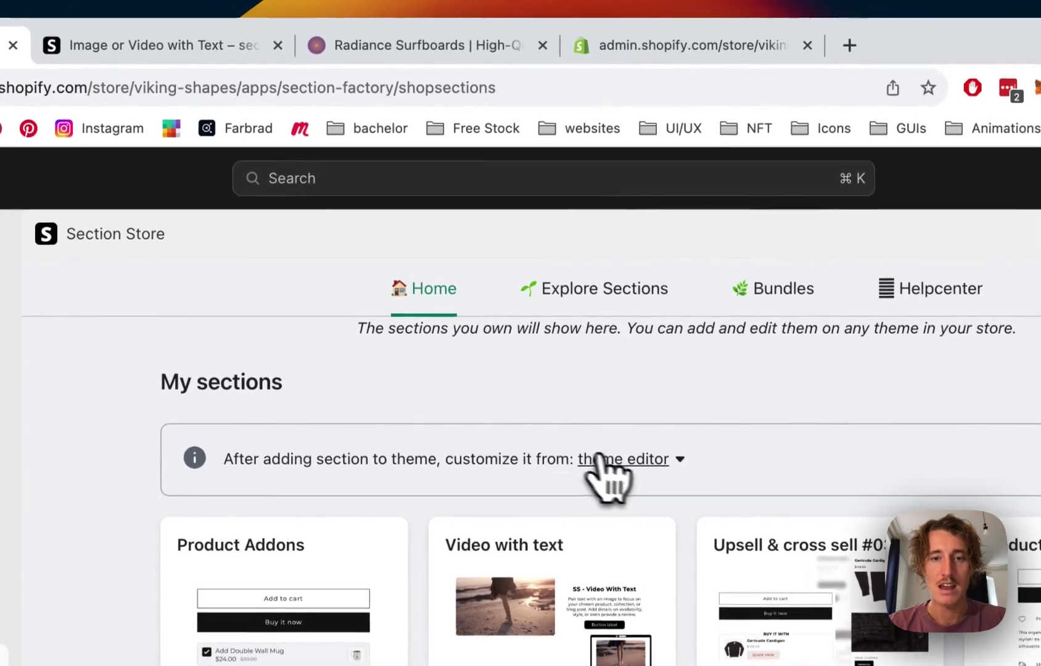
{"action": "left_click", "coordinate": [581, 173]}
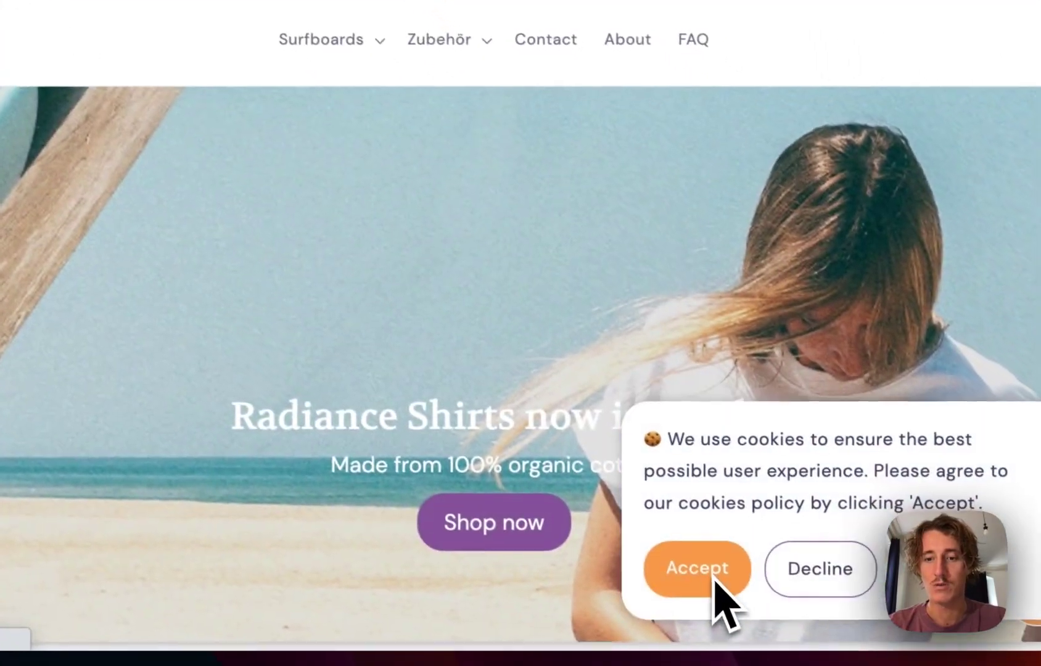
{"action": "scroll", "coordinate": [710, 580], "scroll_direction": "down", "scroll_amount": 15}
{"action": "scroll", "coordinate": [437, 419], "scroll_direction": "up", "scroll_amount": 20}
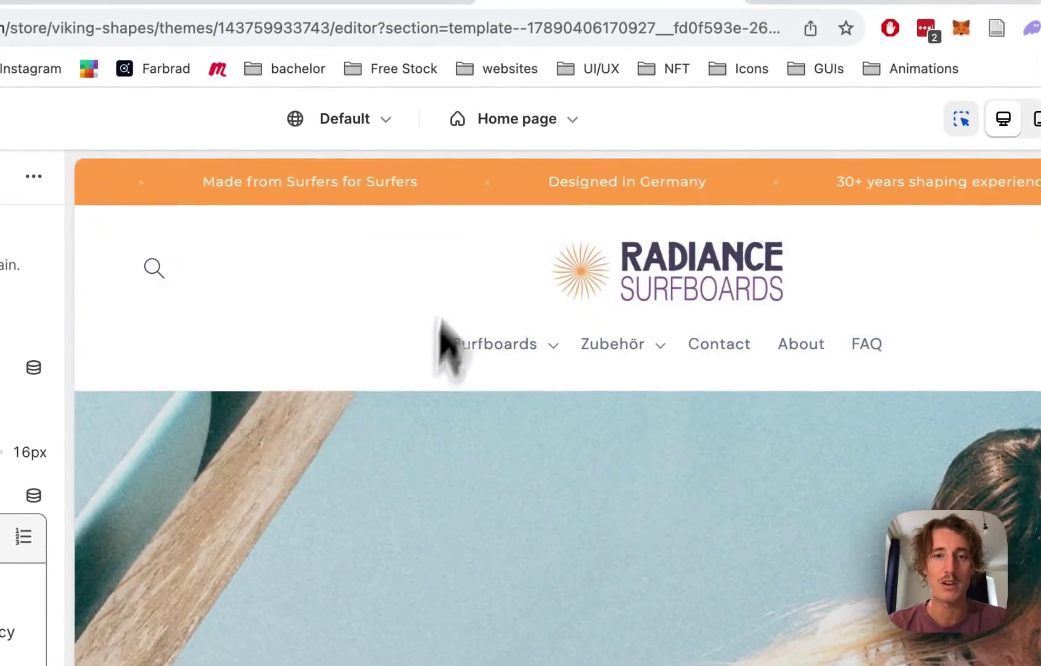
Step: Switch to the Pages about-us template and select its SS - Video with text section
{"action": "left_click", "coordinate": [509, 119]}
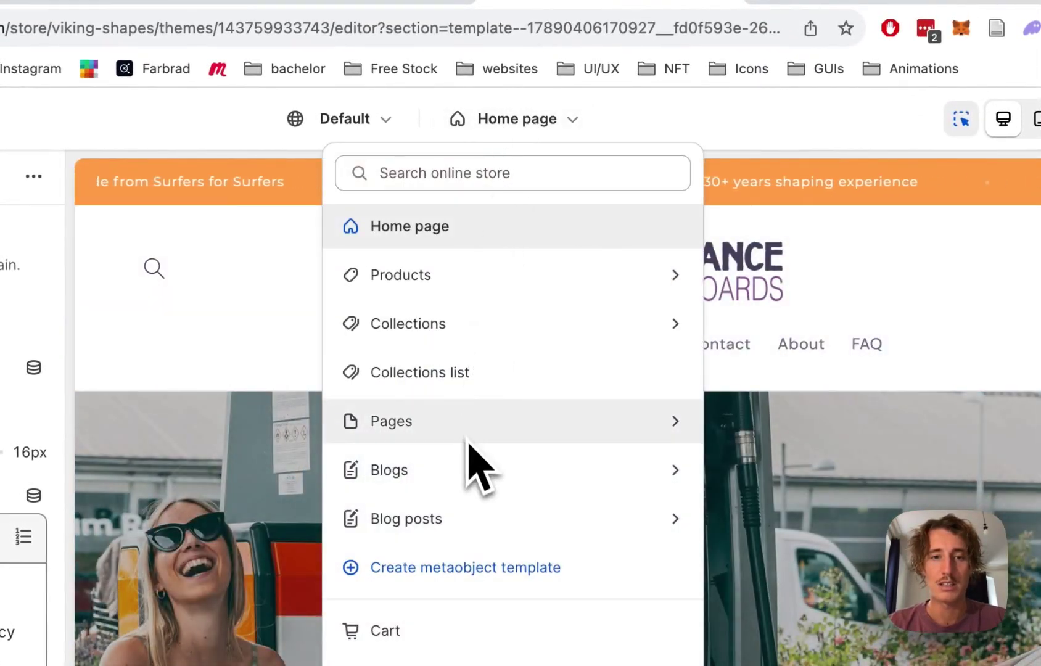
{"action": "left_click", "coordinate": [480, 421]}
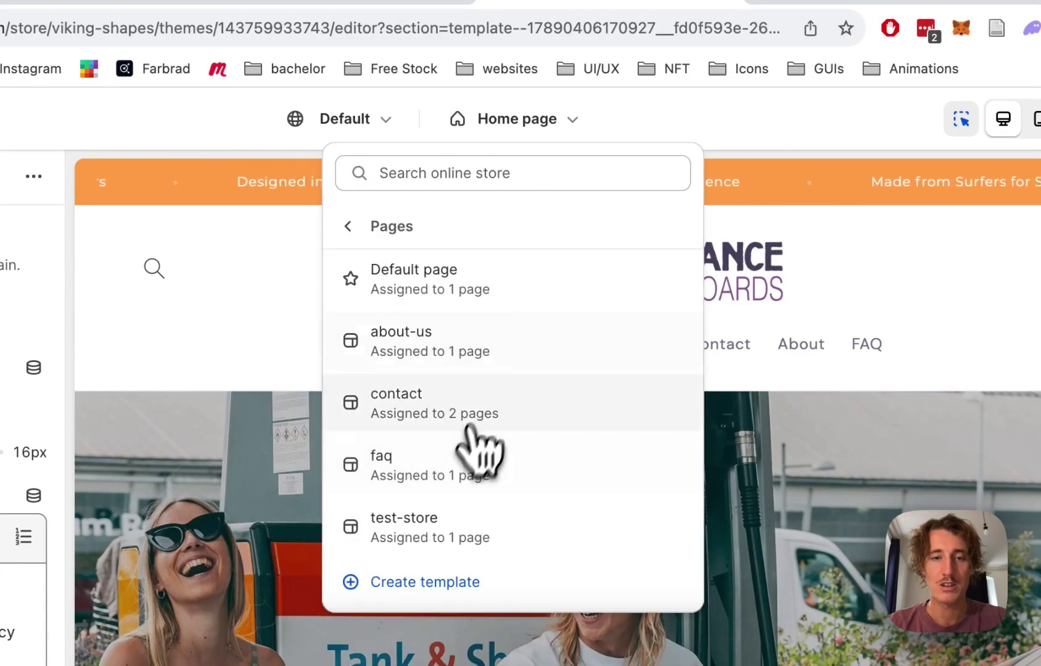
{"action": "left_click", "coordinate": [453, 466]}
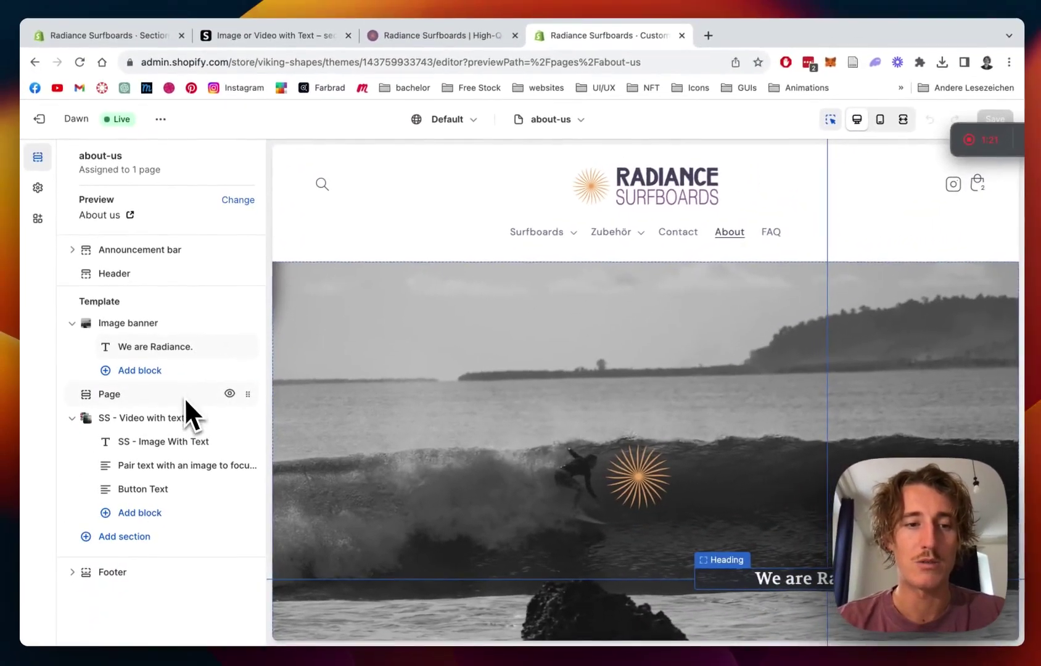
{"action": "scroll", "coordinate": [583, 355], "scroll_direction": "down", "scroll_amount": 10}
{"action": "scroll", "coordinate": [454, 412], "scroll_direction": "down", "scroll_amount": 10}
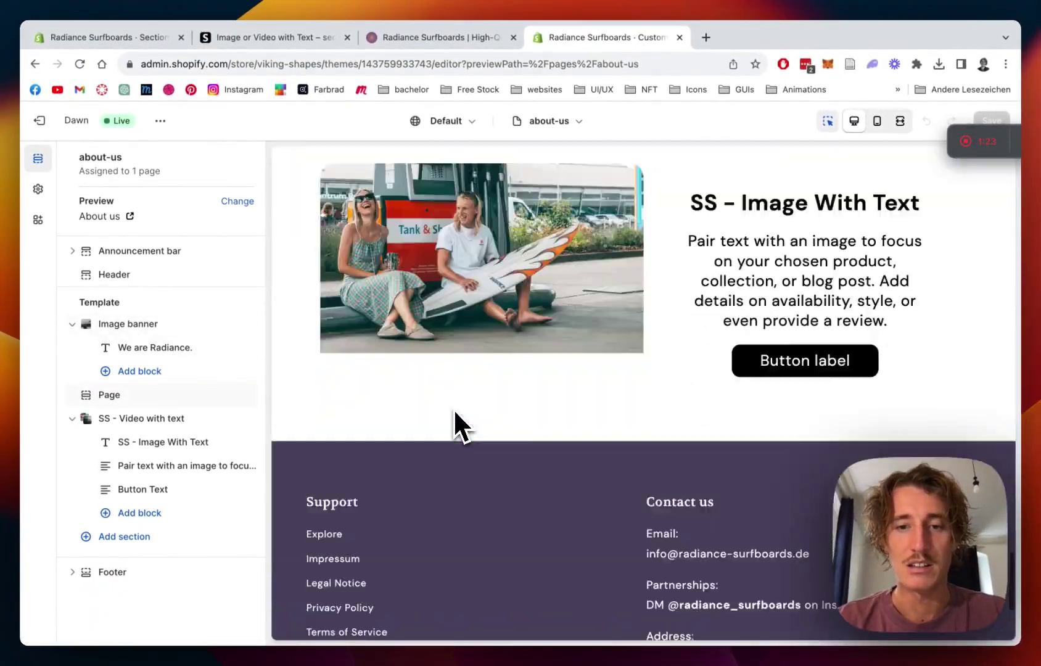
{"action": "scroll", "coordinate": [454, 412], "scroll_direction": "up", "scroll_amount": 6}
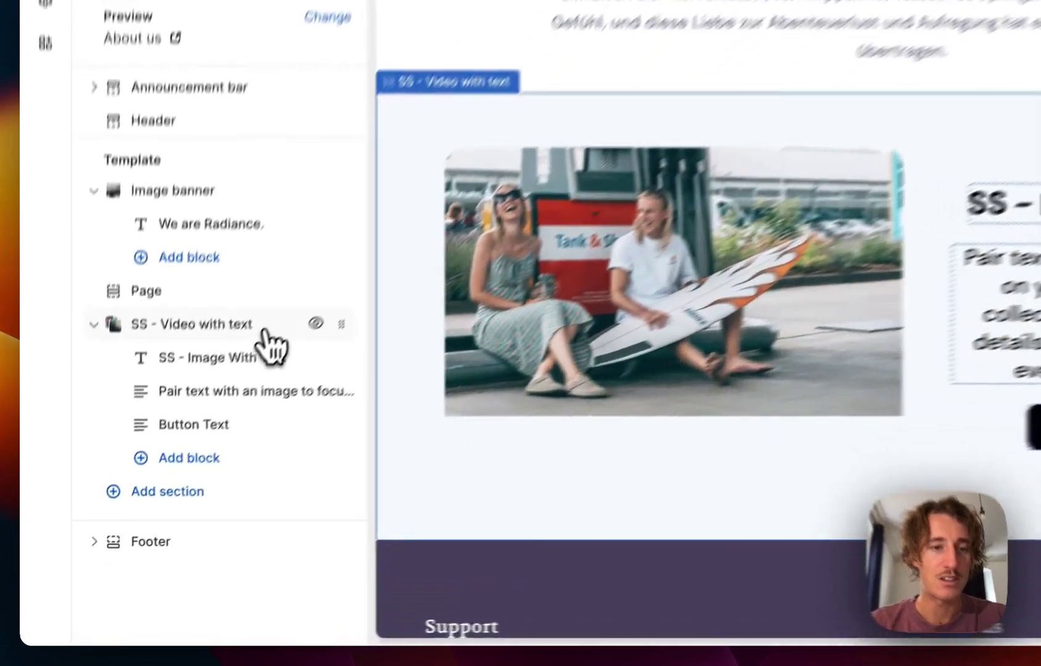
{"action": "left_click", "coordinate": [196, 418]}
Step: Remove the old SS - Video with text section and add a new one found by searching 'ss video'
{"action": "left_click", "coordinate": [228, 623]}
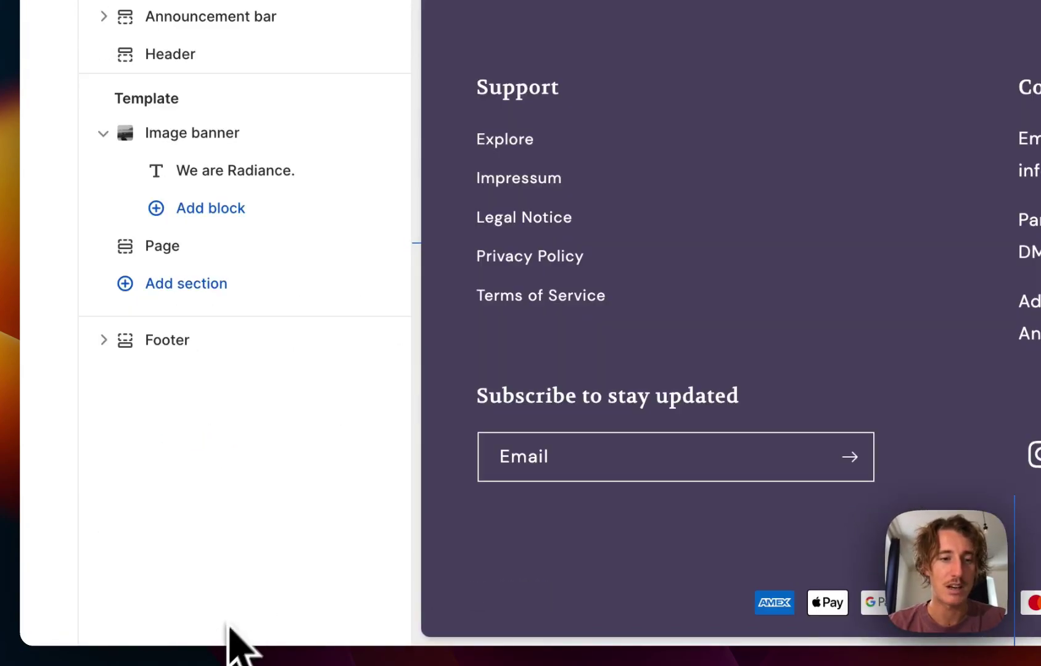
{"action": "left_click", "coordinate": [219, 315]}
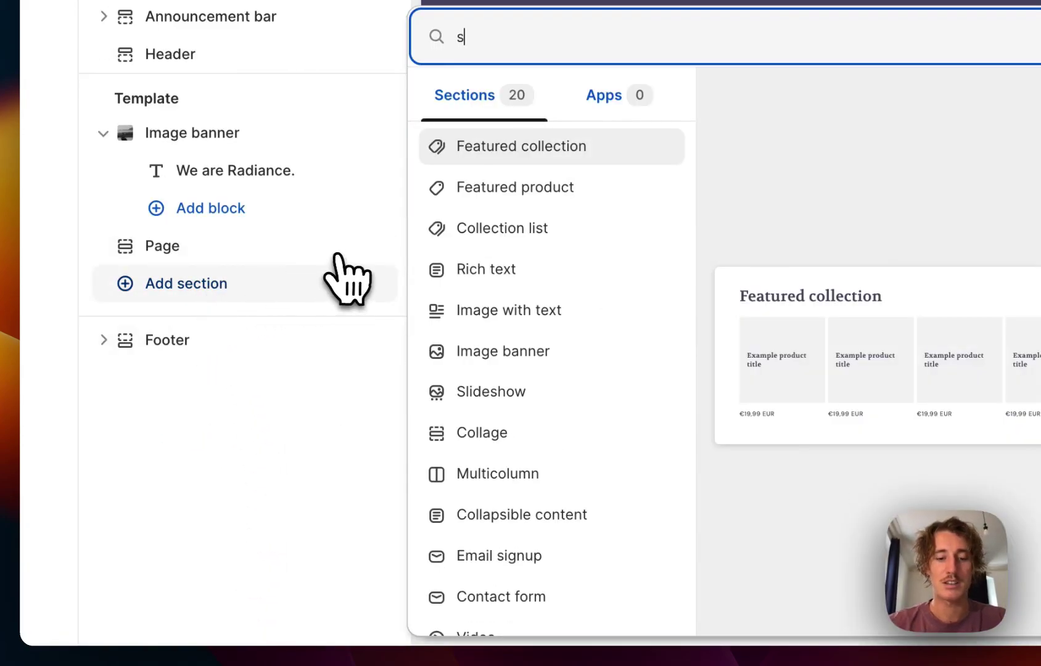
{"action": "type", "text": "ss video"}
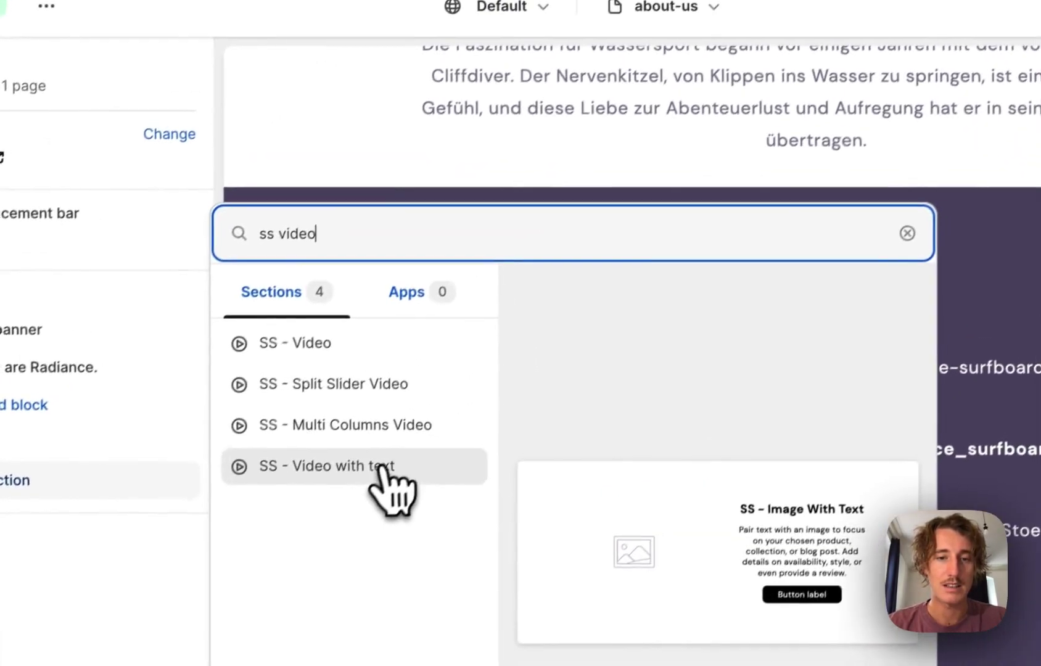
{"action": "left_click", "coordinate": [586, 286]}
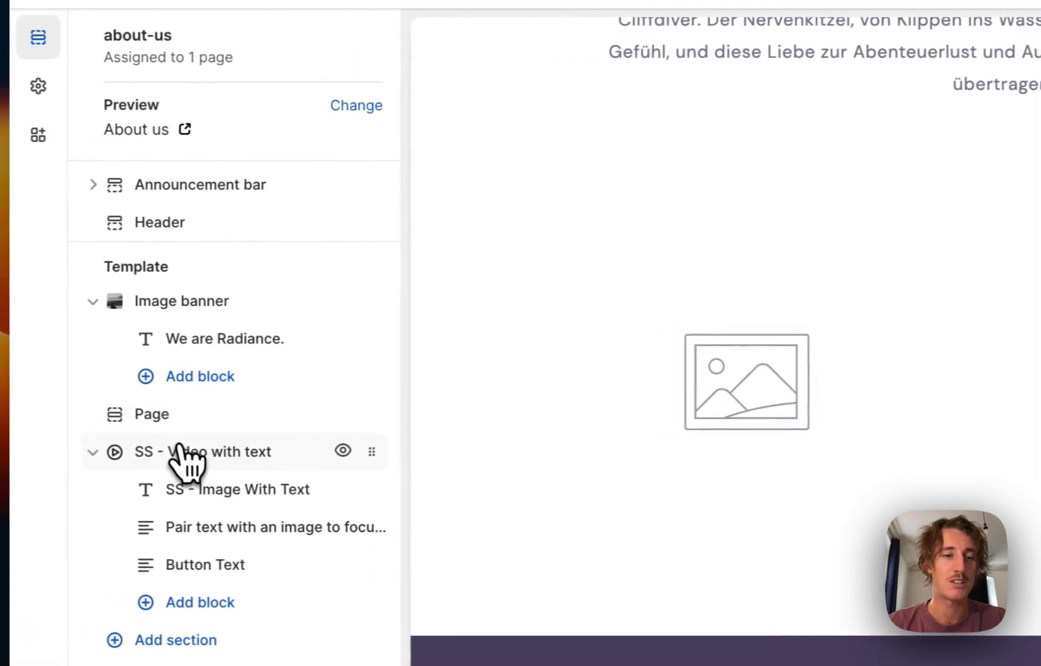
Step: Set the section's media type to Video and choose the pexels ocean video from Shopify
{"action": "left_click", "coordinate": [179, 446]}
{"action": "left_click", "coordinate": [246, 176]}
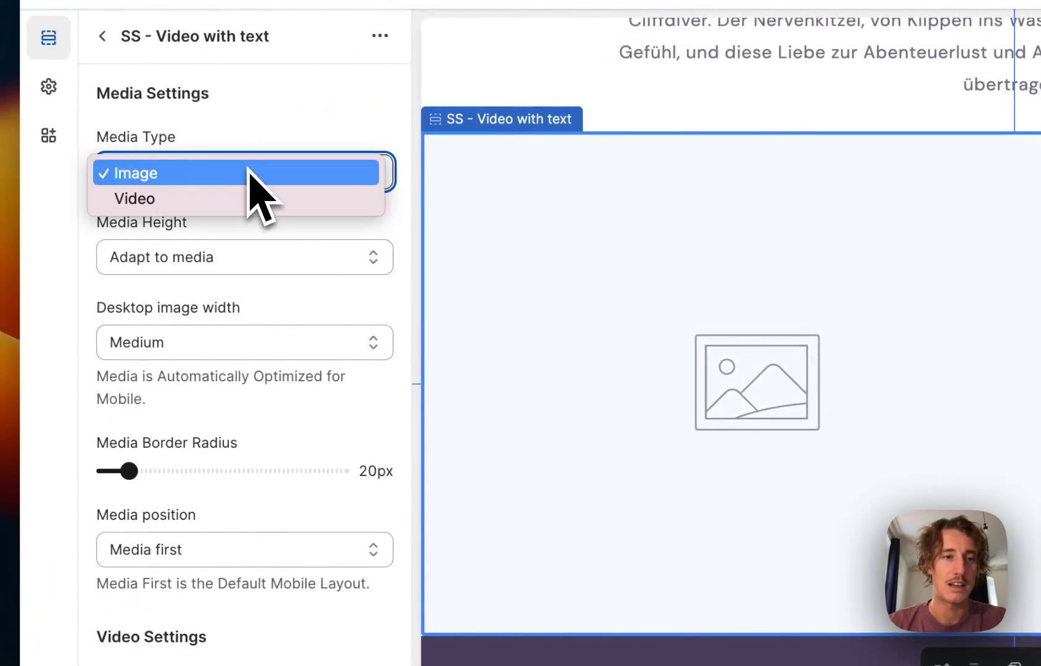
{"action": "left_click", "coordinate": [136, 199]}
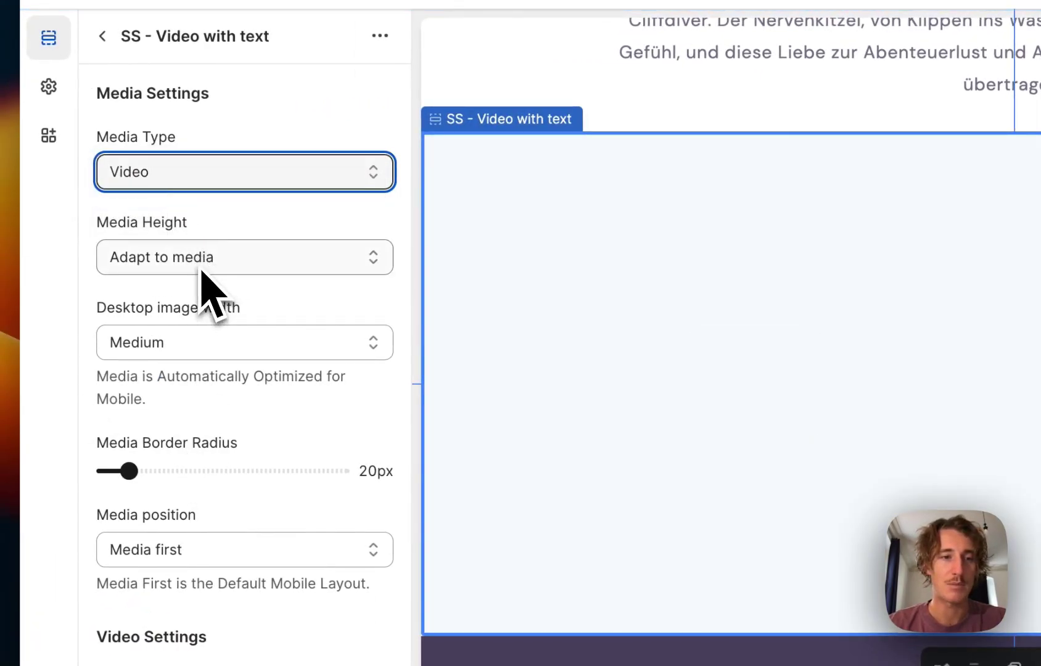
{"action": "scroll", "coordinate": [206, 284], "scroll_direction": "down", "scroll_amount": 4}
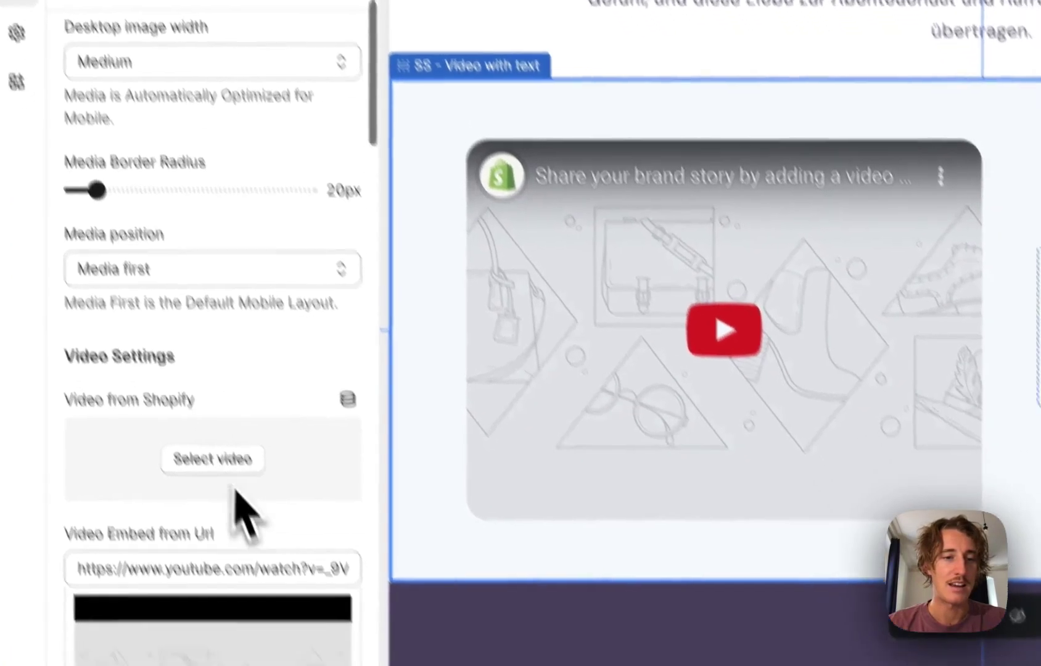
{"action": "left_click", "coordinate": [271, 537]}
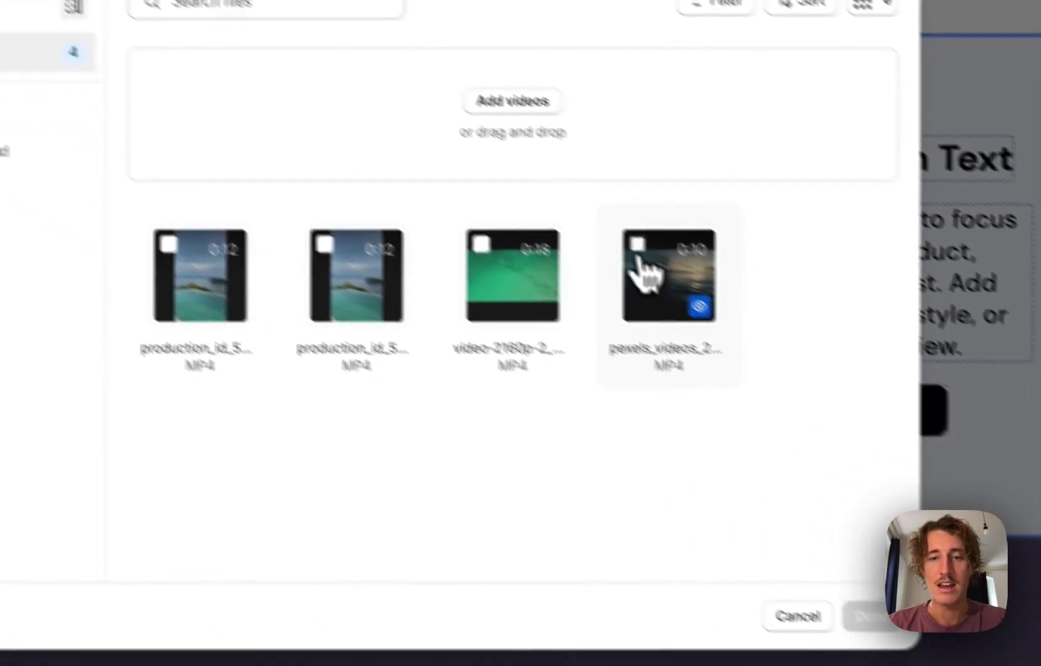
{"action": "left_click", "coordinate": [813, 379]}
{"action": "left_click", "coordinate": [804, 576]}
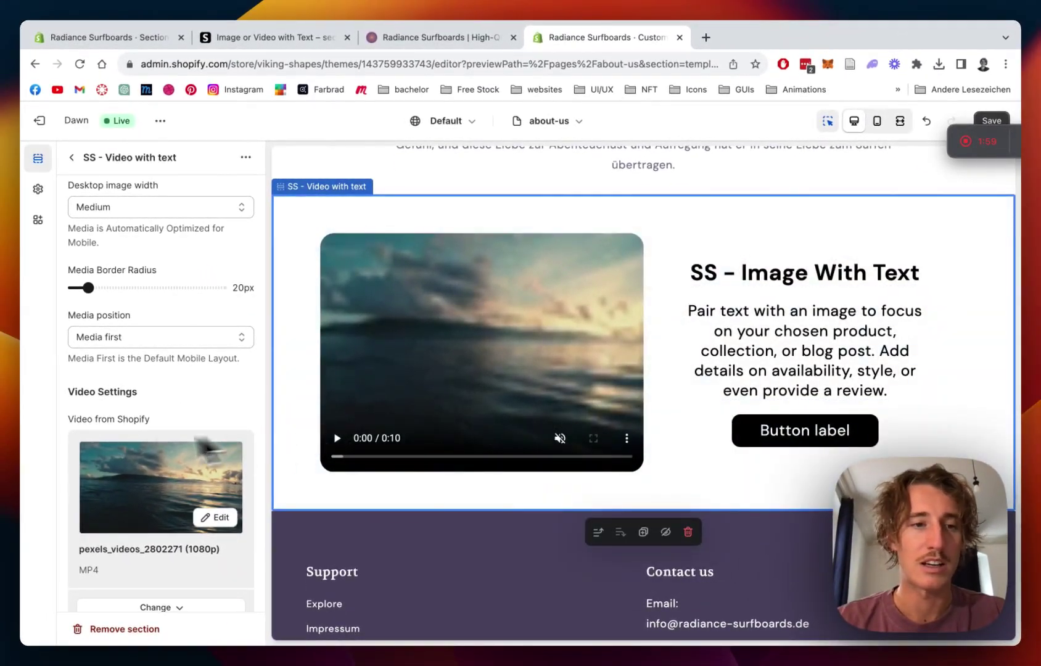
Step: Place the video after the text (Media second) with autoplay and looping turned on
{"action": "left_click", "coordinate": [142, 337]}
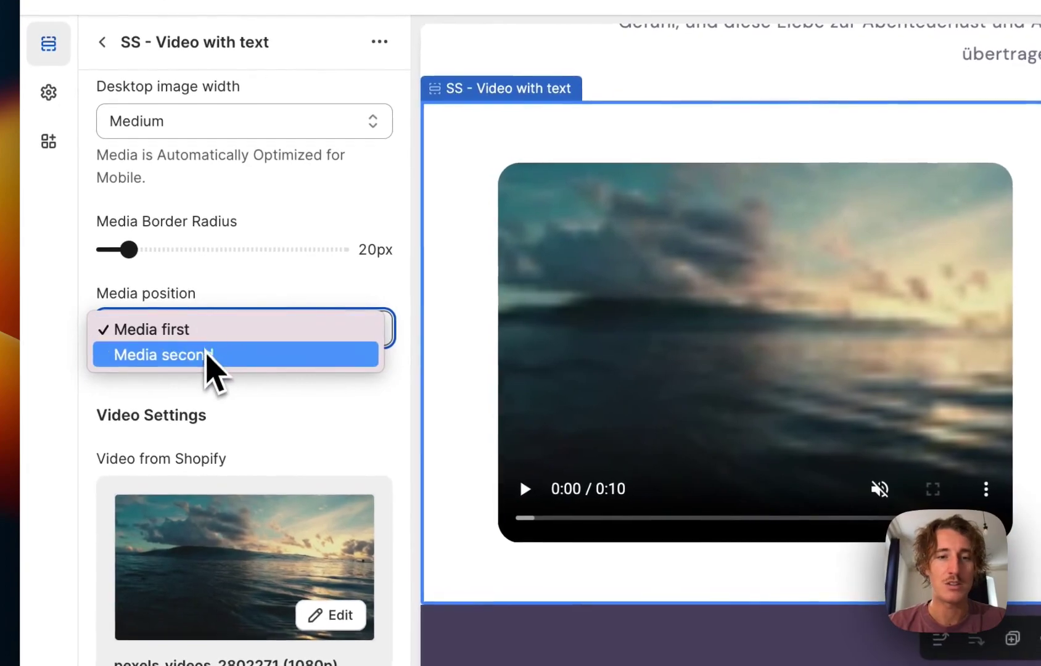
{"action": "left_click", "coordinate": [143, 356]}
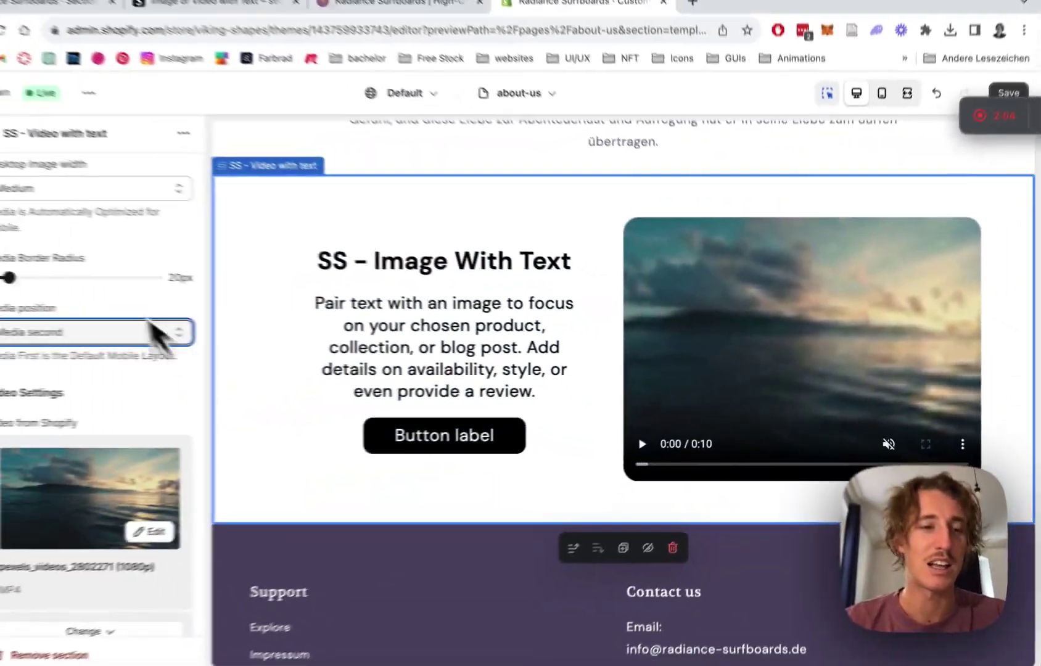
{"action": "scroll", "coordinate": [164, 283], "scroll_direction": "down", "scroll_amount": 10}
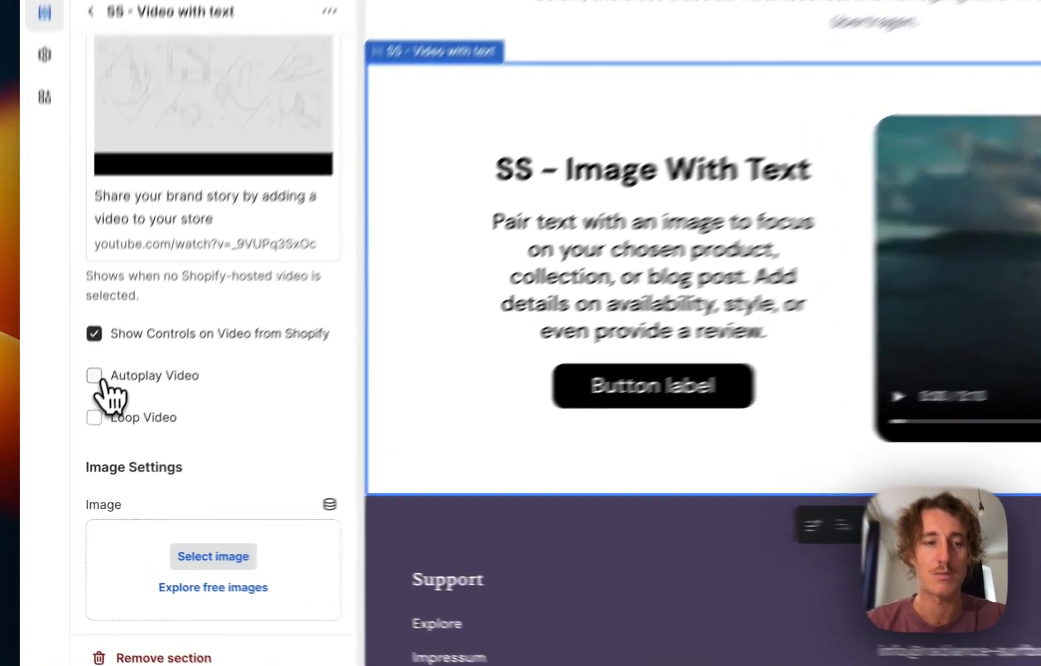
{"action": "left_click", "coordinate": [74, 455]}
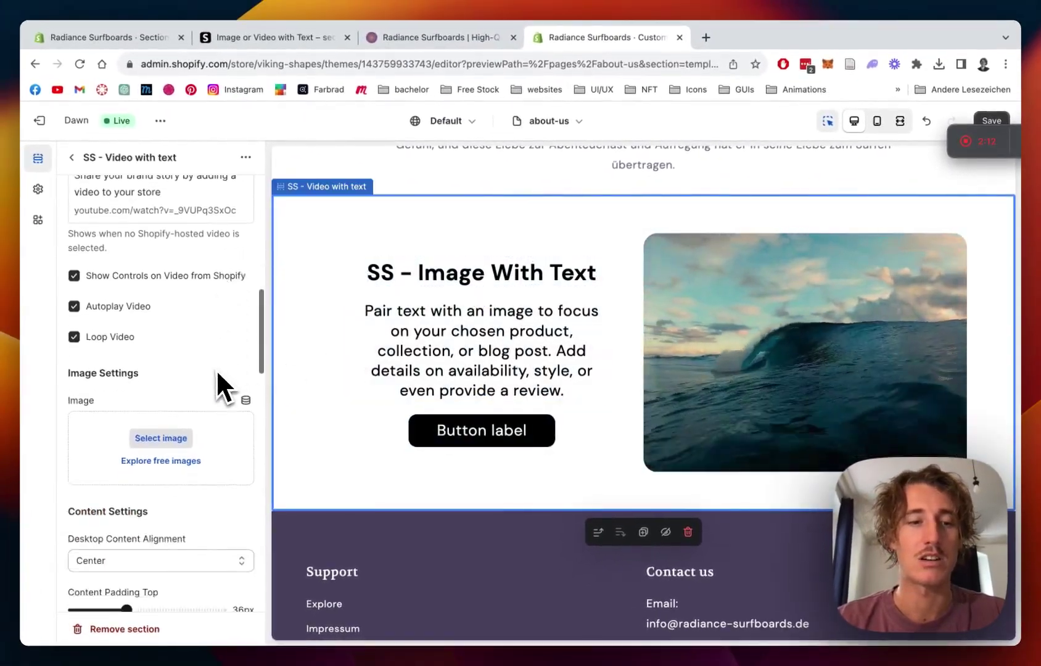
{"action": "scroll", "coordinate": [217, 372], "scroll_direction": "down", "scroll_amount": 4}
Step: Set the section's Desktop Content Alignment to Left
{"action": "left_click", "coordinate": [206, 365]}
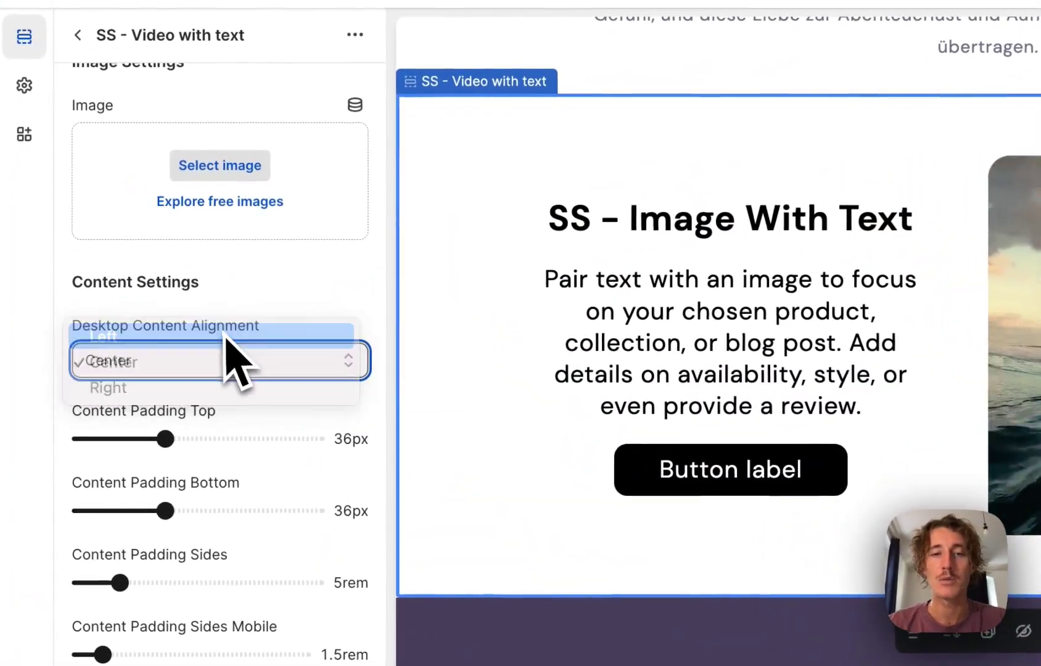
{"action": "left_click", "coordinate": [225, 336]}
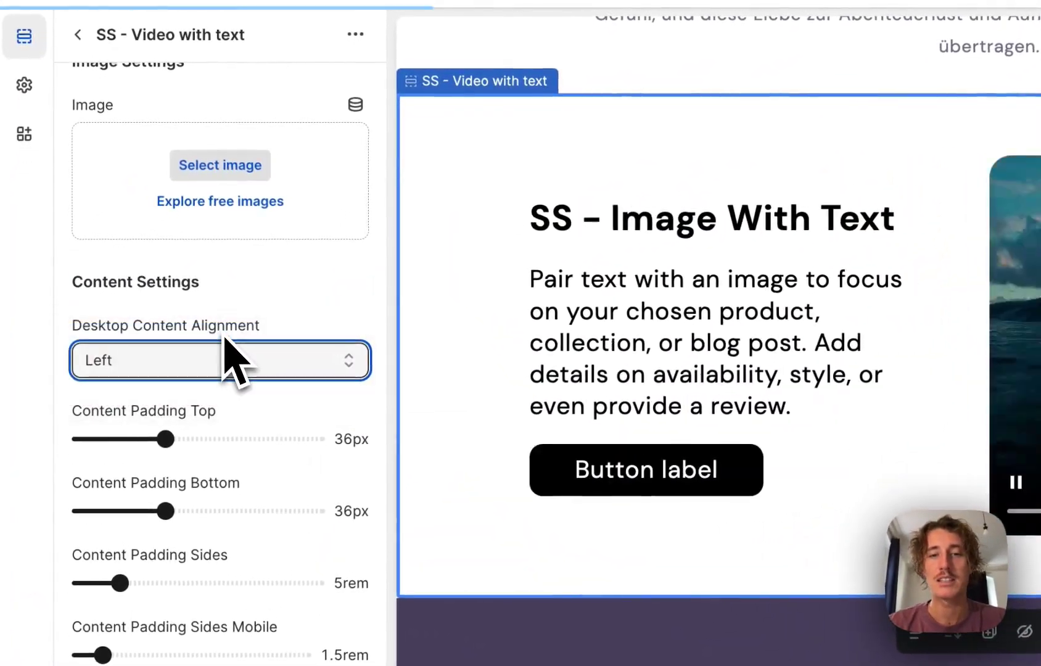
{"action": "scroll", "coordinate": [771, 346], "scroll_direction": "down", "scroll_amount": 3}
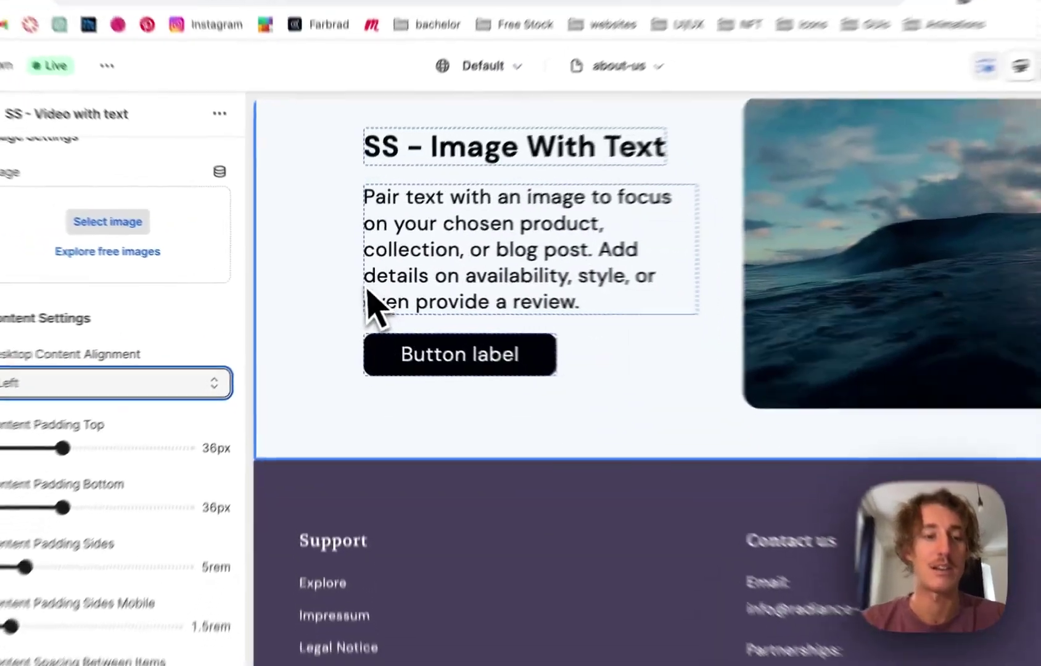
{"action": "scroll", "coordinate": [195, 382], "scroll_direction": "down", "scroll_amount": 2}
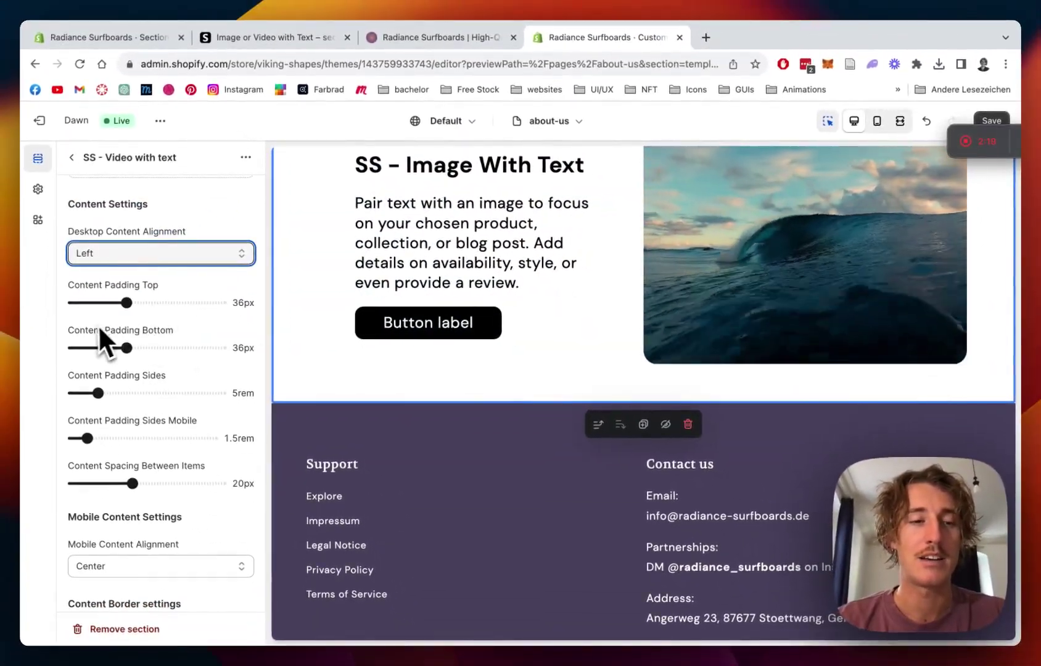
{"action": "scroll", "coordinate": [159, 306], "scroll_direction": "down", "scroll_amount": 5}
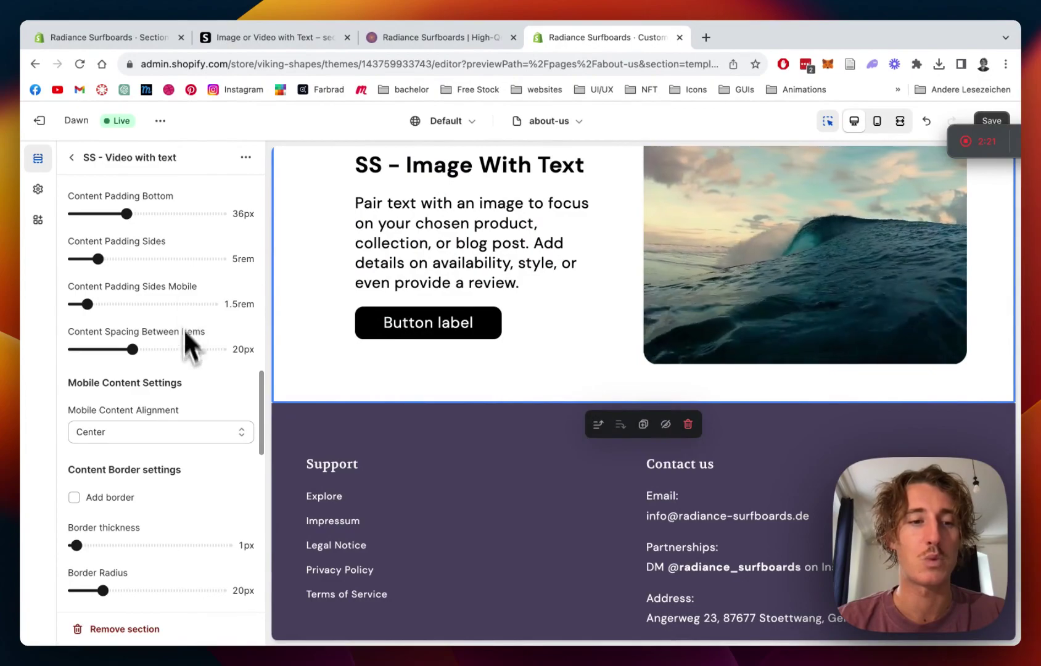
{"action": "scroll", "coordinate": [186, 368], "scroll_direction": "down", "scroll_amount": 3}
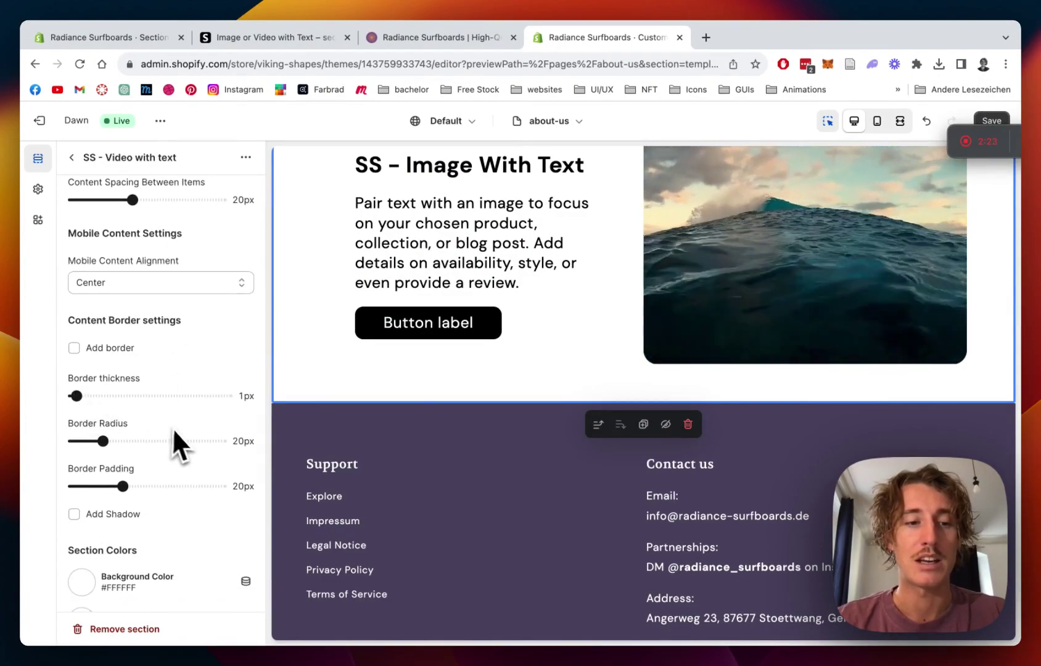
{"action": "scroll", "coordinate": [174, 435], "scroll_direction": "down", "scroll_amount": 1}
{"action": "scroll", "coordinate": [180, 434], "scroll_direction": "down", "scroll_amount": 3}
Step: Set the section background to cream #FEF9F3 and the content card to dark purple #504966
{"action": "left_click", "coordinate": [86, 444]}
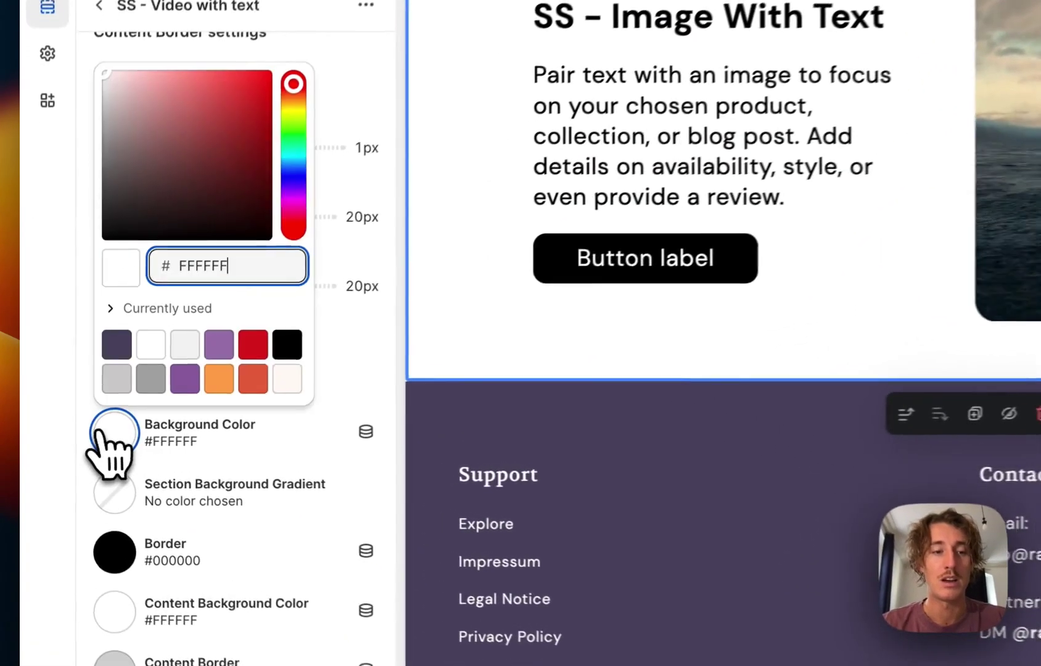
{"action": "left_click", "coordinate": [298, 375]}
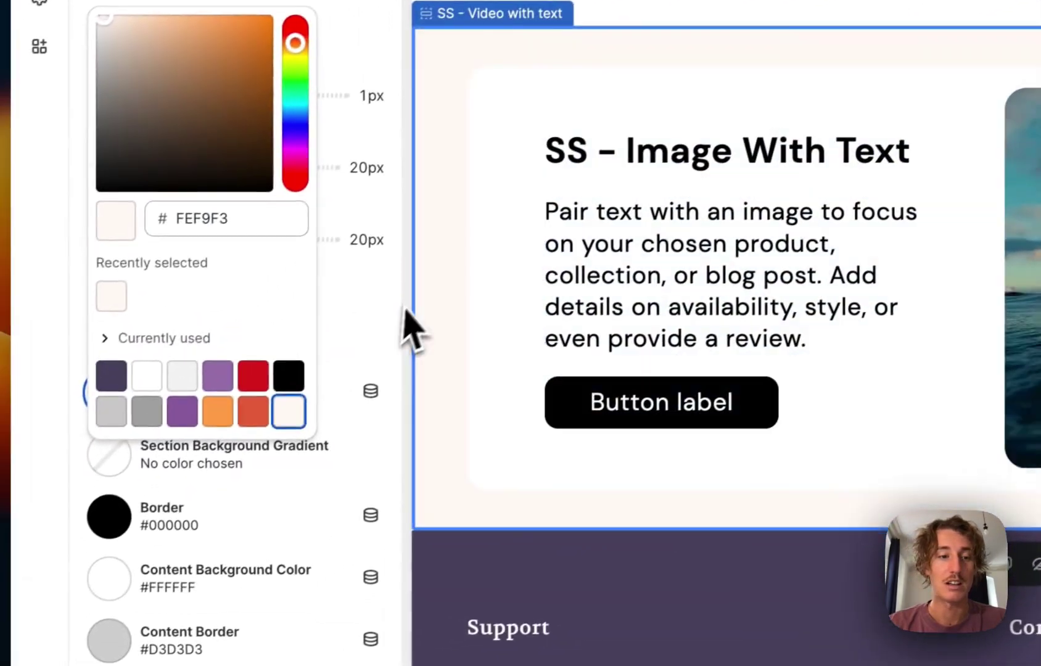
{"action": "left_click", "coordinate": [185, 436]}
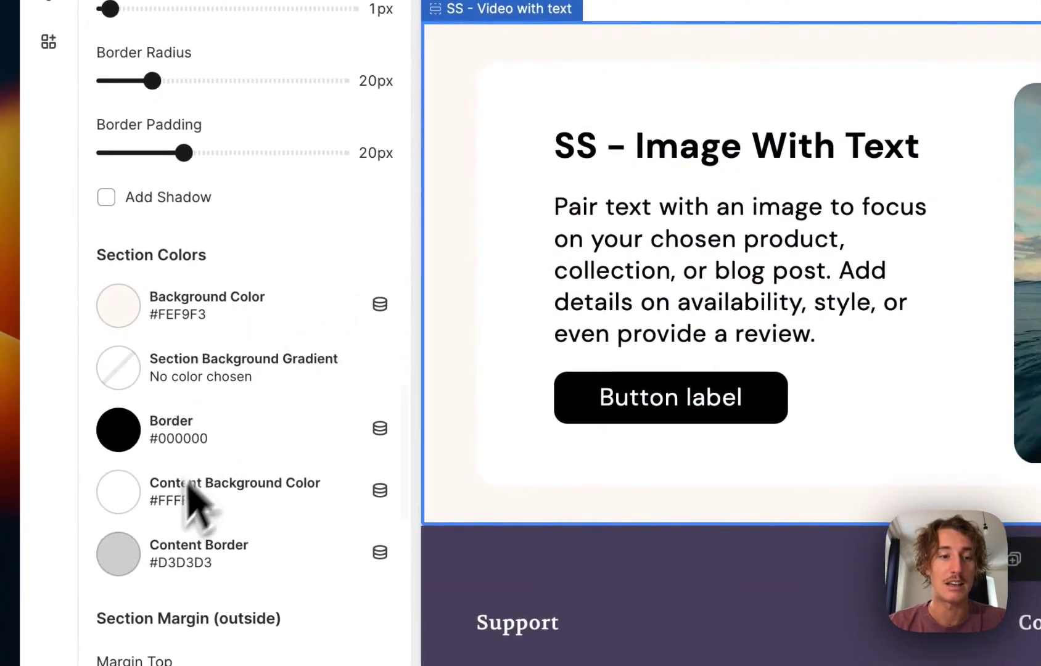
{"action": "left_click", "coordinate": [118, 492]}
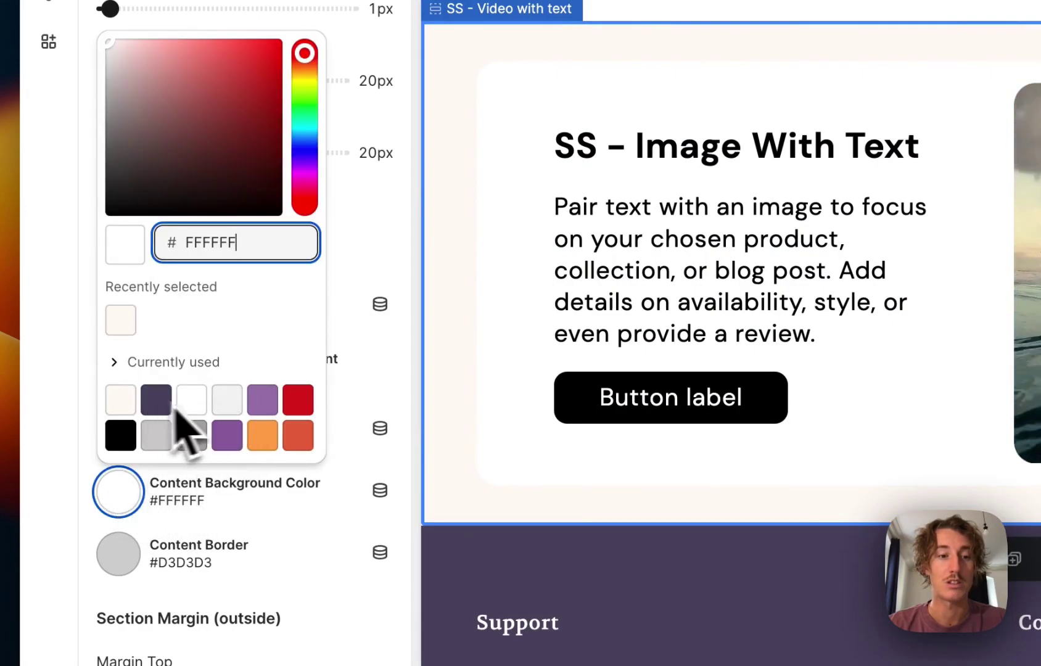
{"action": "left_click", "coordinate": [155, 400]}
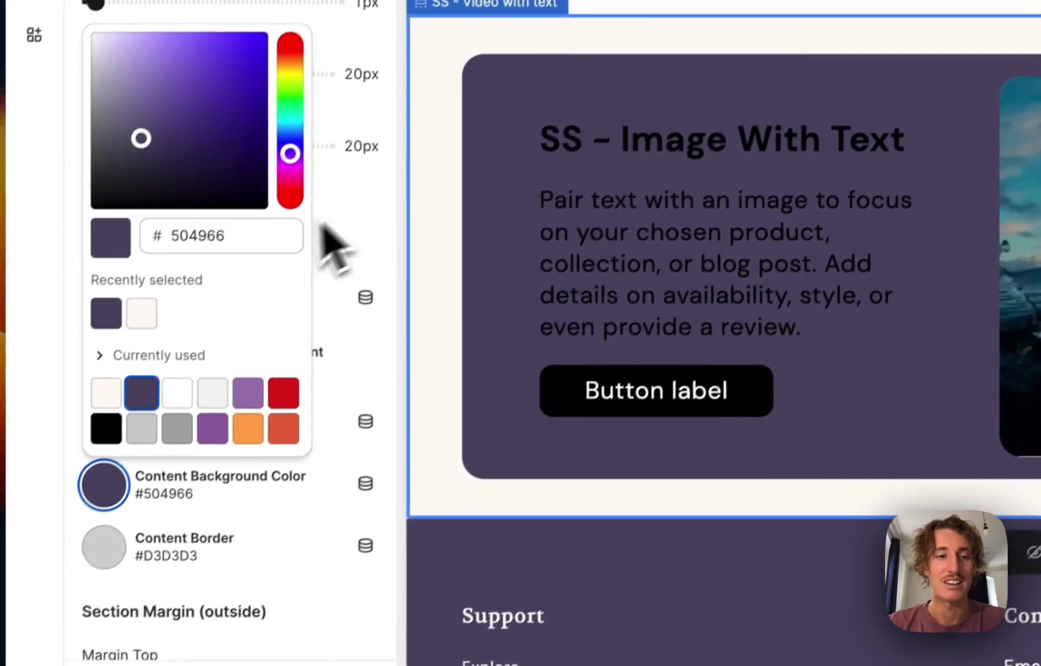
{"action": "left_click", "coordinate": [336, 228]}
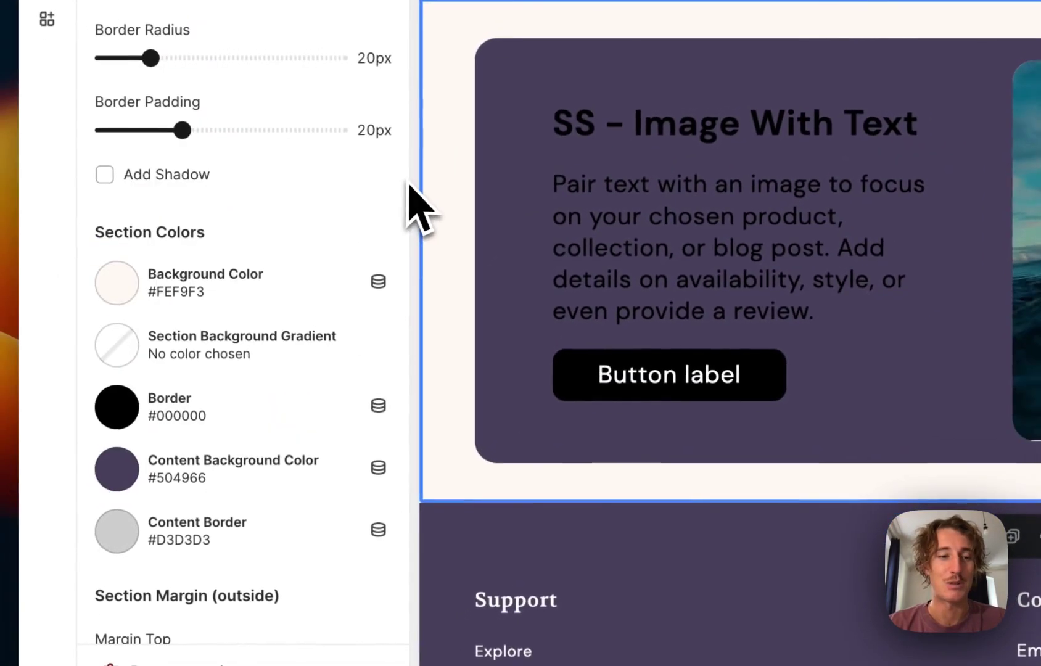
Step: Make the section border colour #FEF9F3 to match the background
{"action": "scroll", "coordinate": [148, 536], "scroll_direction": "down", "scroll_amount": 10}
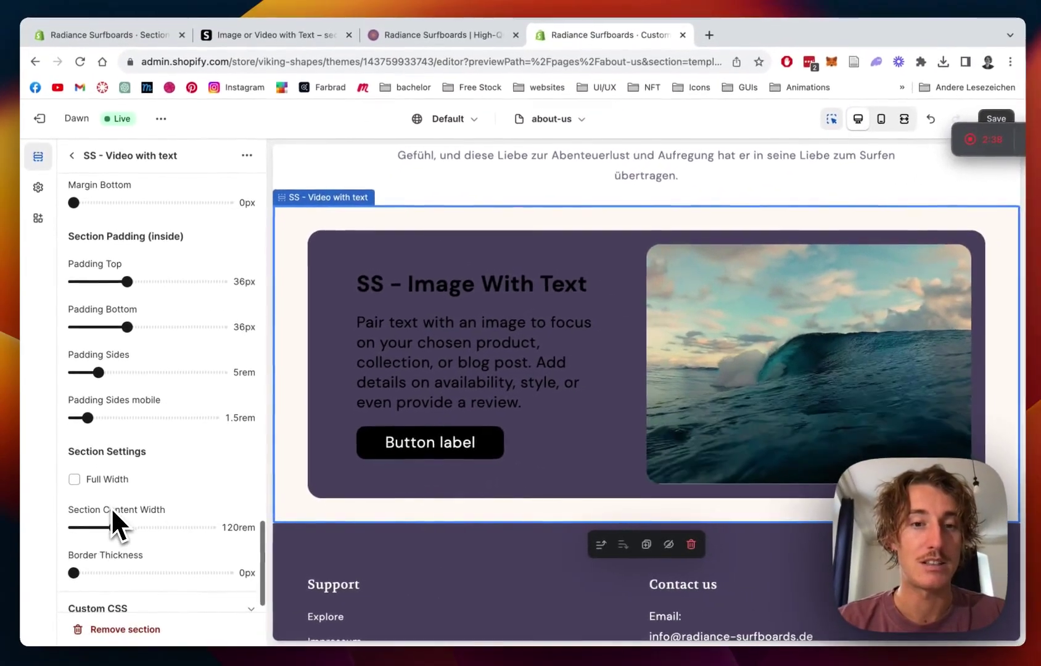
{"action": "scroll", "coordinate": [115, 507], "scroll_direction": "up", "scroll_amount": 8}
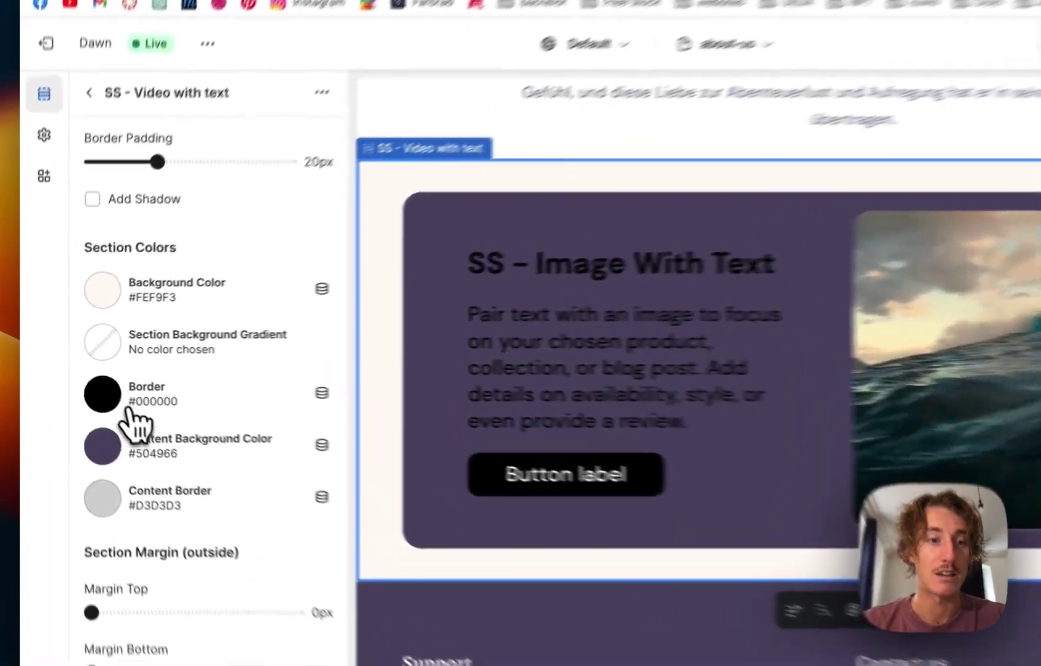
{"action": "left_click", "coordinate": [87, 389]}
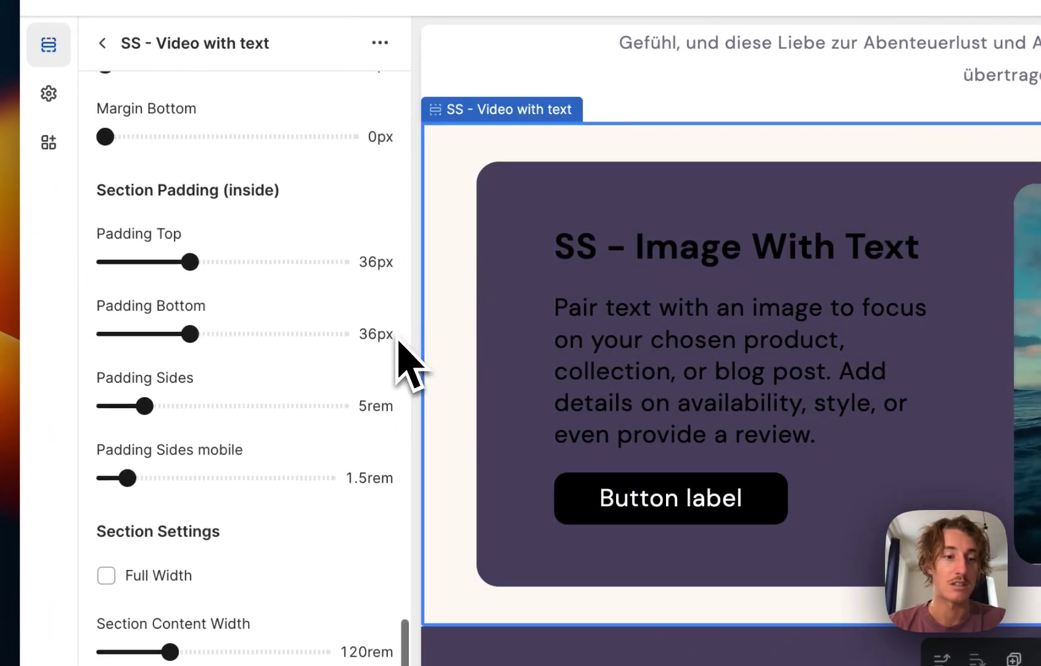
{"action": "scroll", "coordinate": [397, 341], "scroll_direction": "down", "scroll_amount": 1}
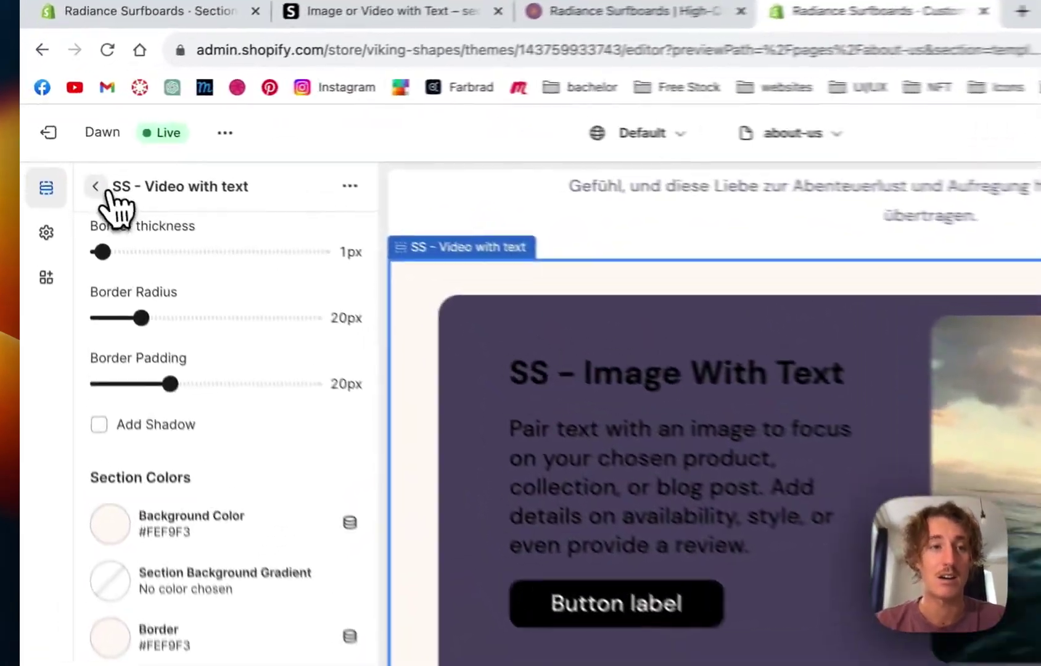
{"action": "left_click", "coordinate": [71, 157]}
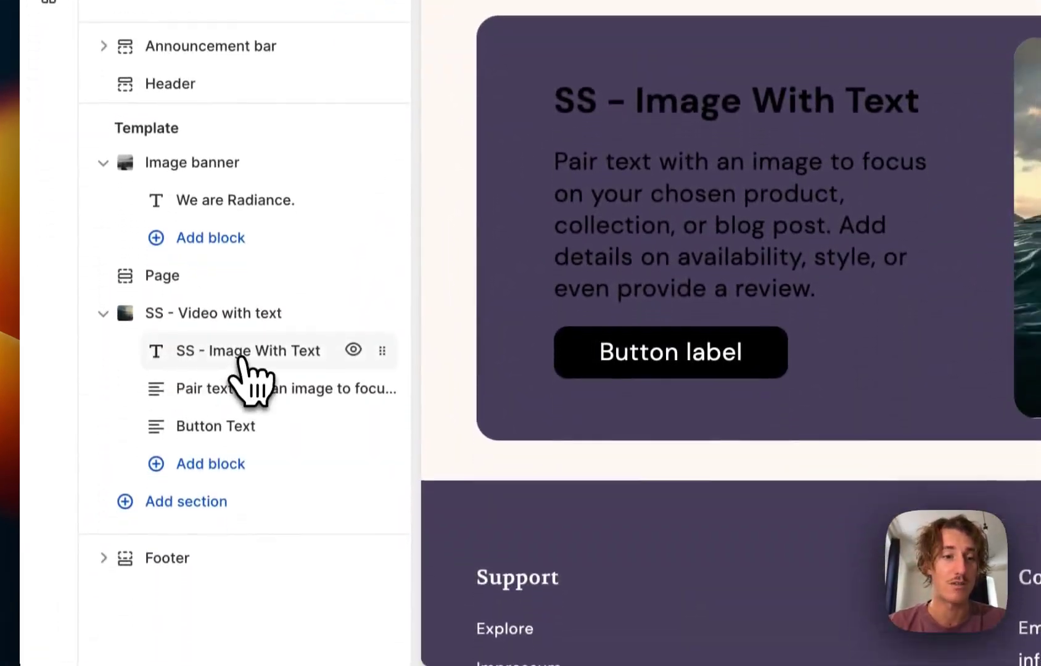
Step: Make the Header Title block white #FFFFFF and change its text to 'Video for Youtube'
{"action": "left_click", "coordinate": [244, 389]}
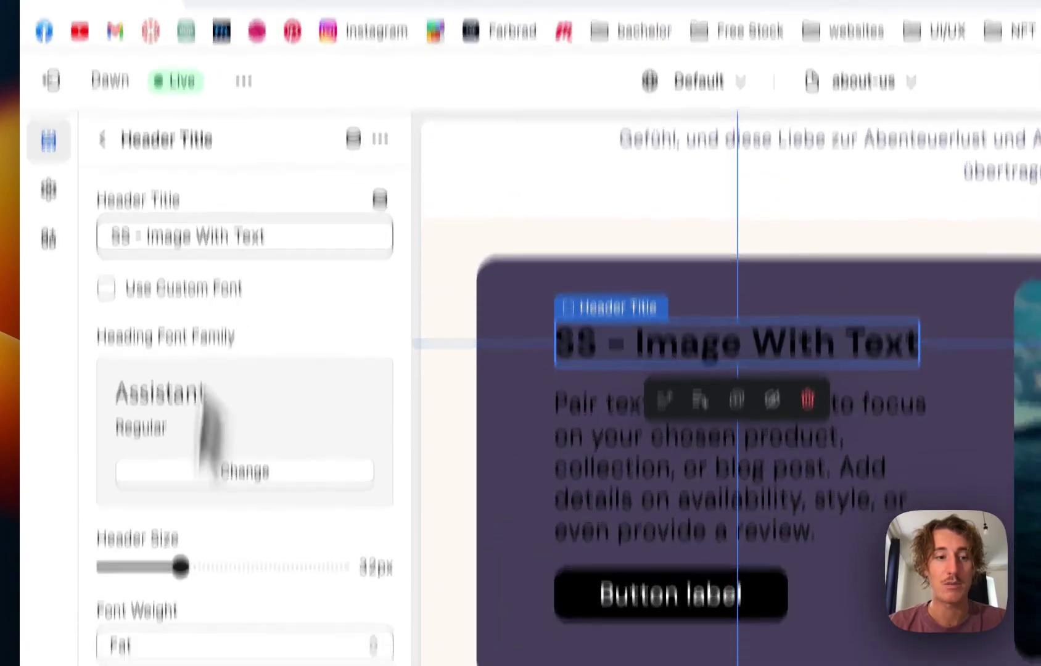
{"action": "left_click", "coordinate": [119, 528]}
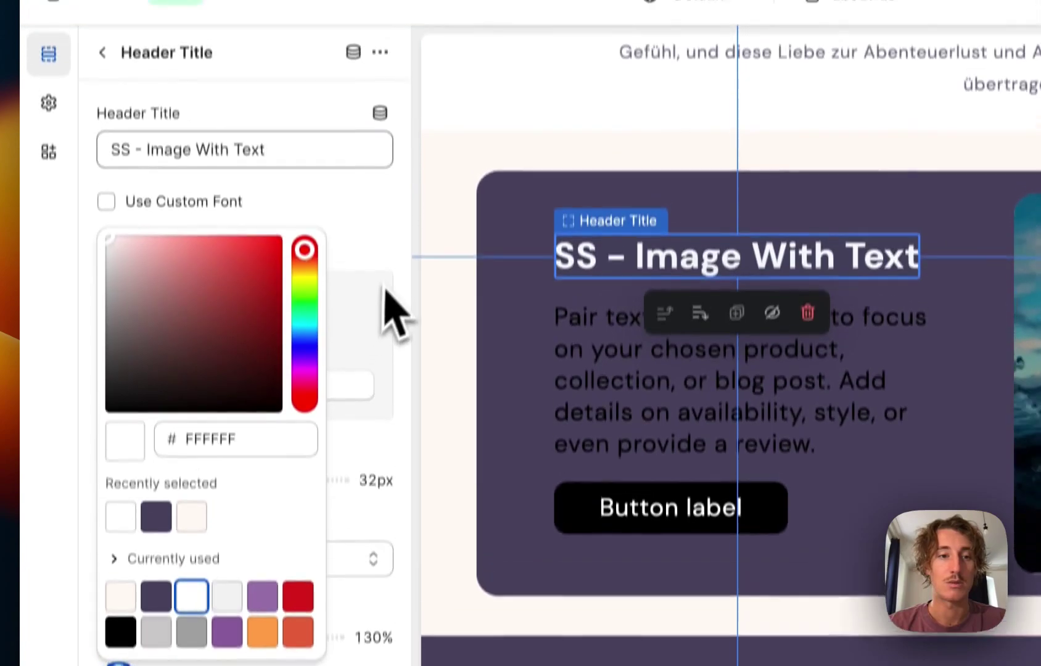
{"action": "left_click", "coordinate": [400, 84]}
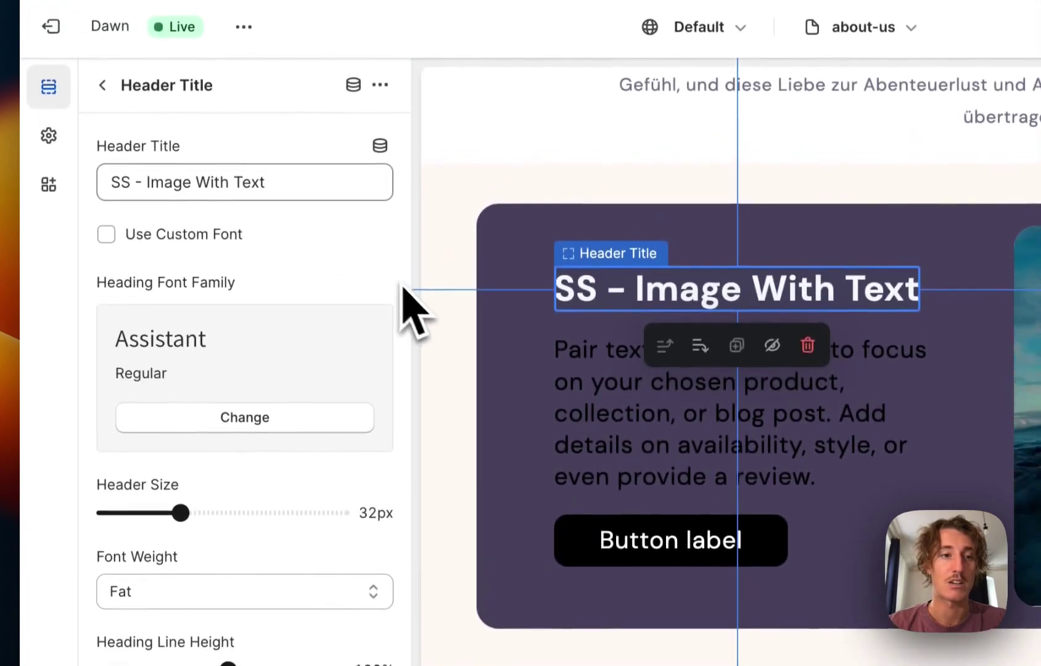
{"action": "key", "text": "super+a"}
{"action": "mouse_move", "coordinate": [25, 201]}
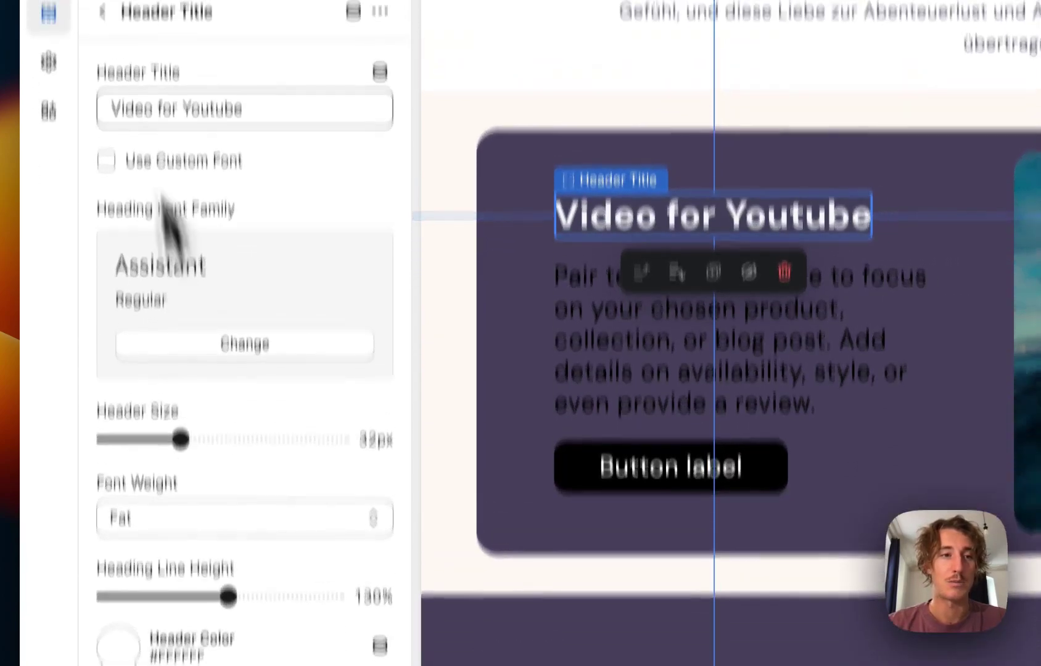
{"action": "left_click", "coordinate": [103, 89]}
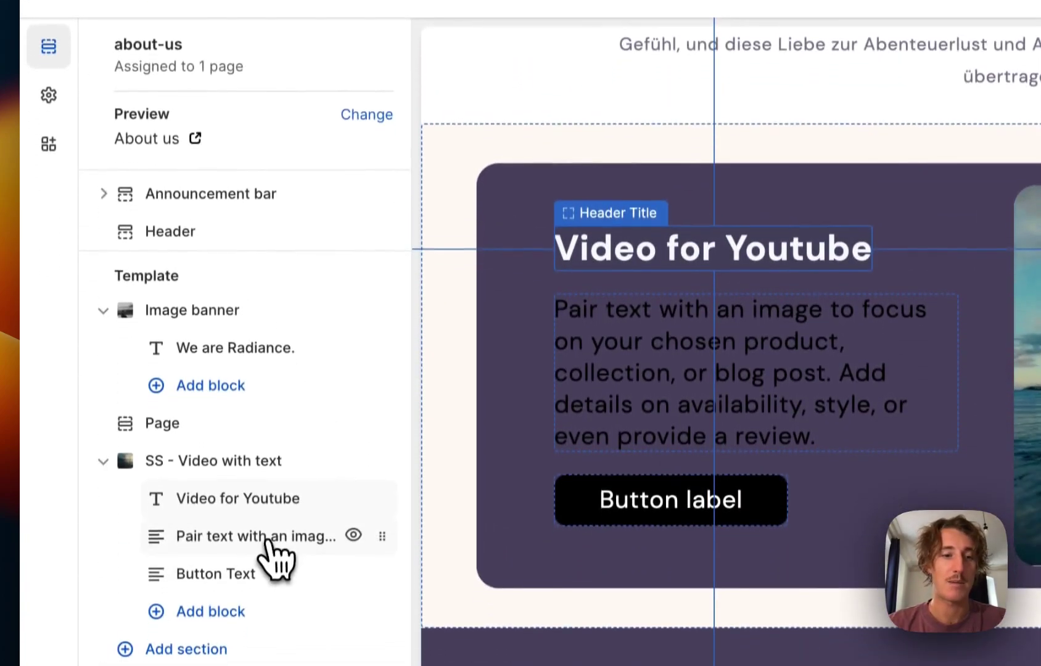
{"action": "left_click", "coordinate": [265, 660]}
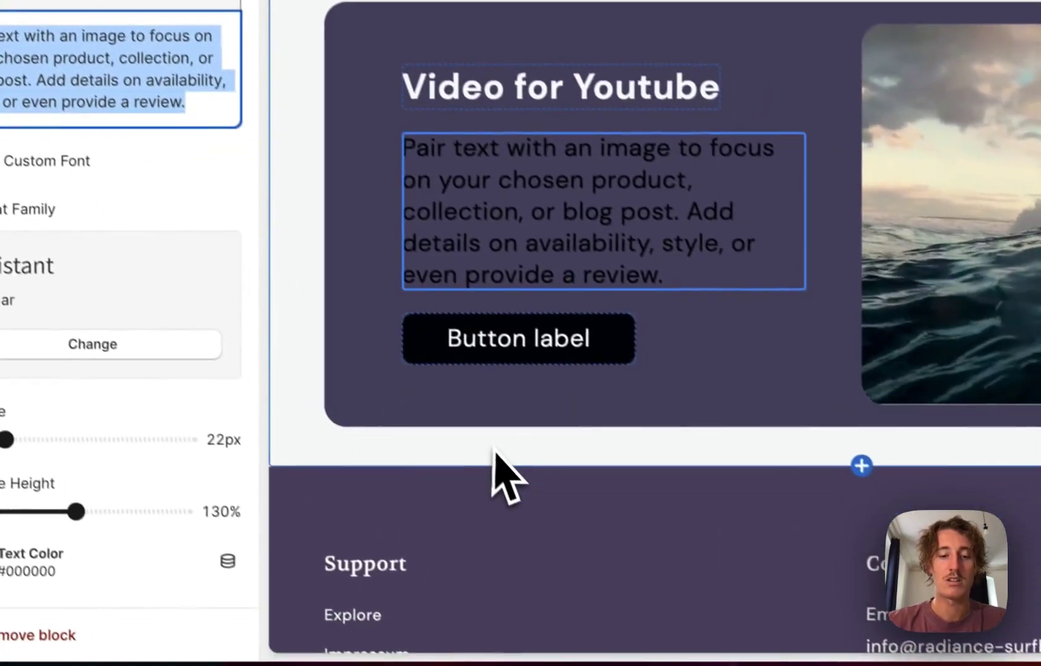
Step: Set the body text to 'This is a text for this youtube tutorial… whatever you want!' in white #FFFFFF
{"action": "type", "text": "This is"}
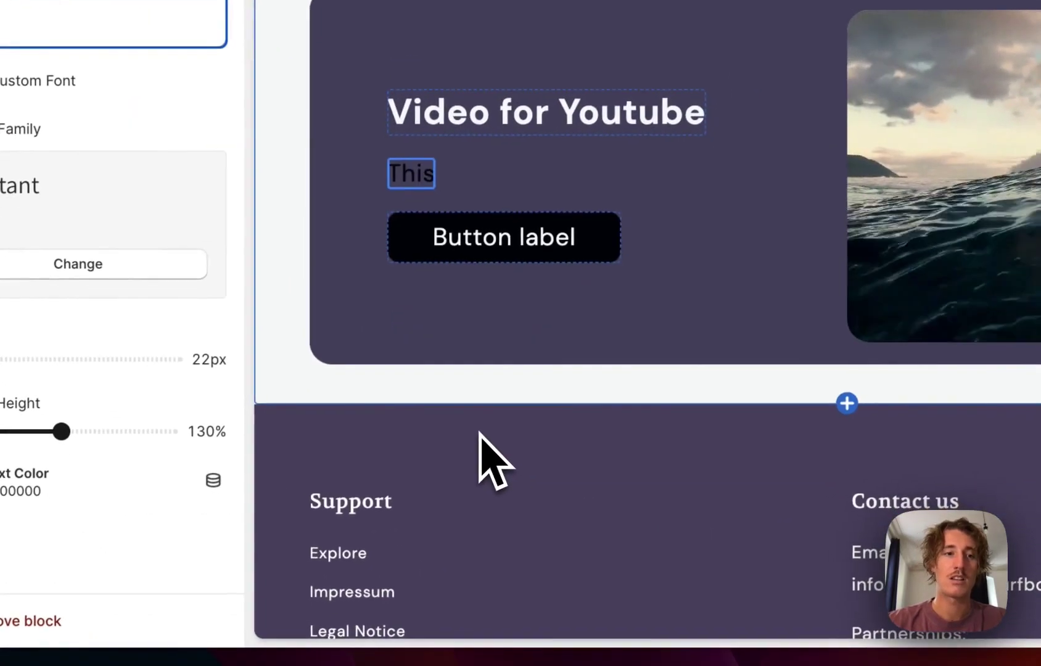
{"action": "type", "text": " a text for this yo"}
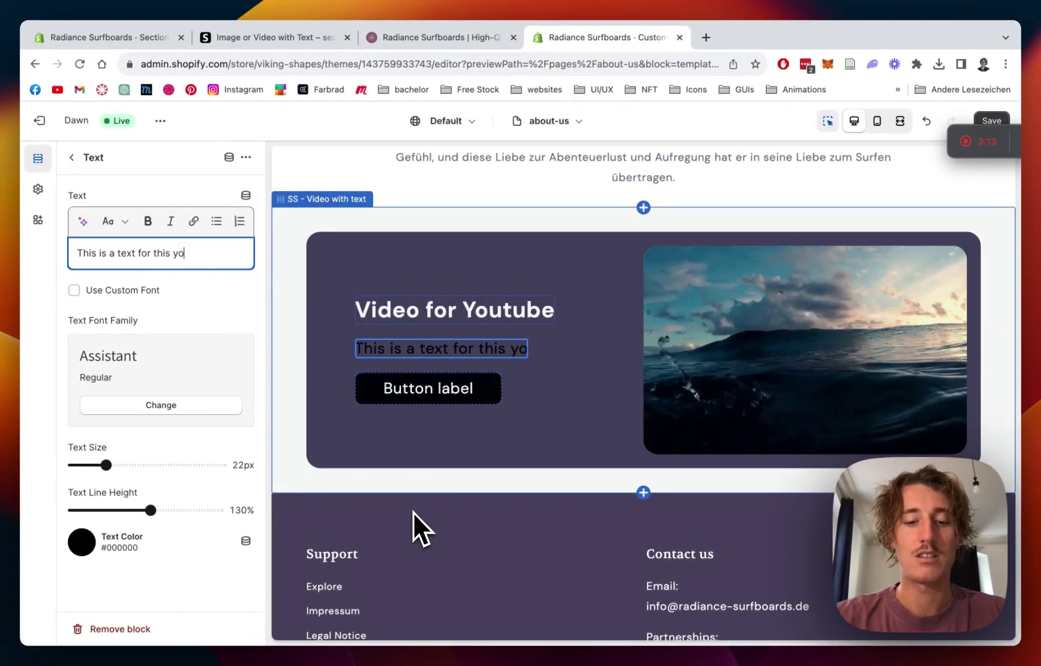
{"action": "type", "text": "utube tutorial"}
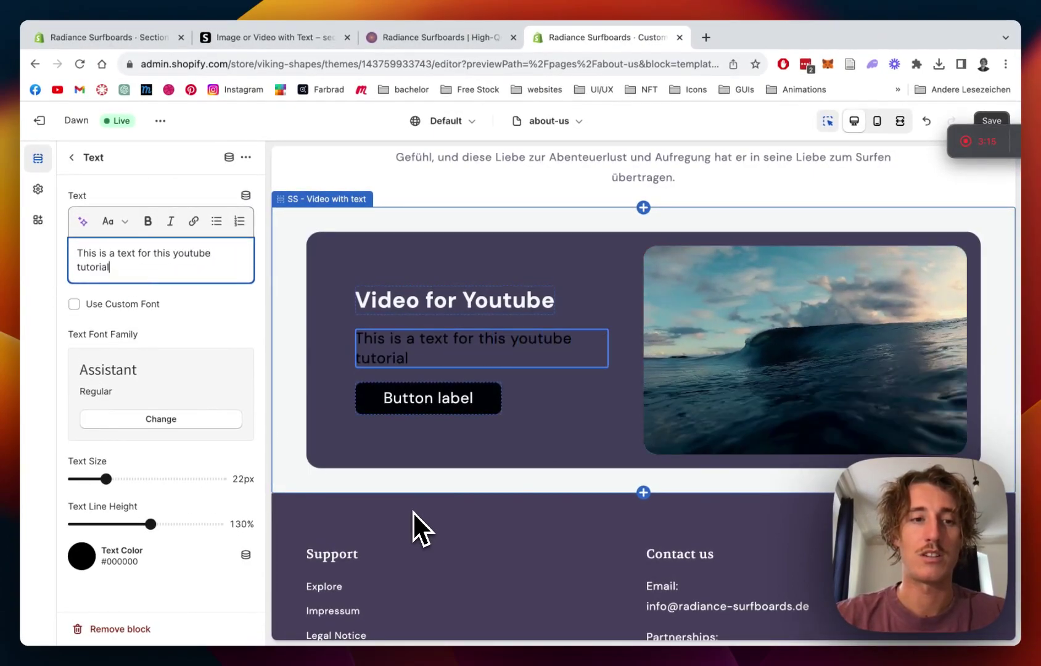
{"action": "type", "text": " but you can put"}
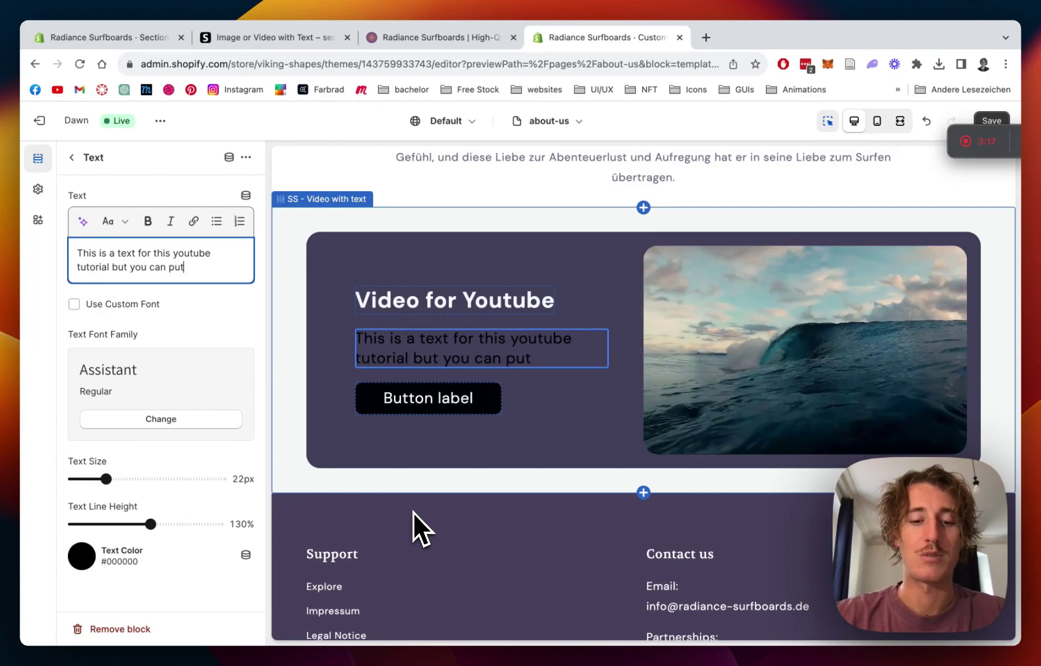
{"action": "type", "text": " whatever you w"}
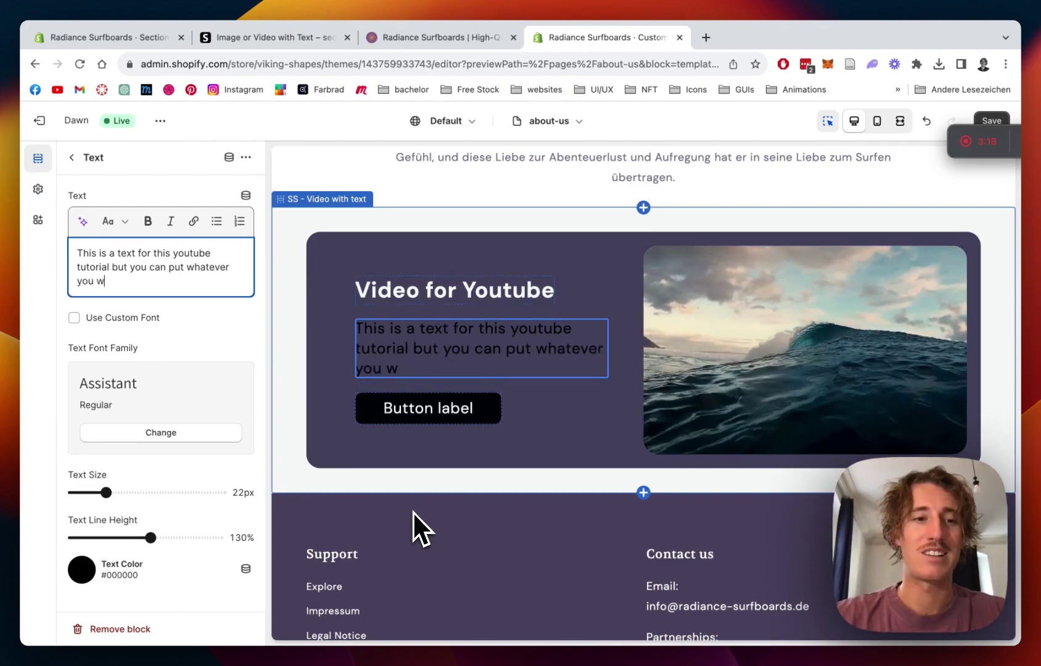
{"action": "type", "text": "ant!"}
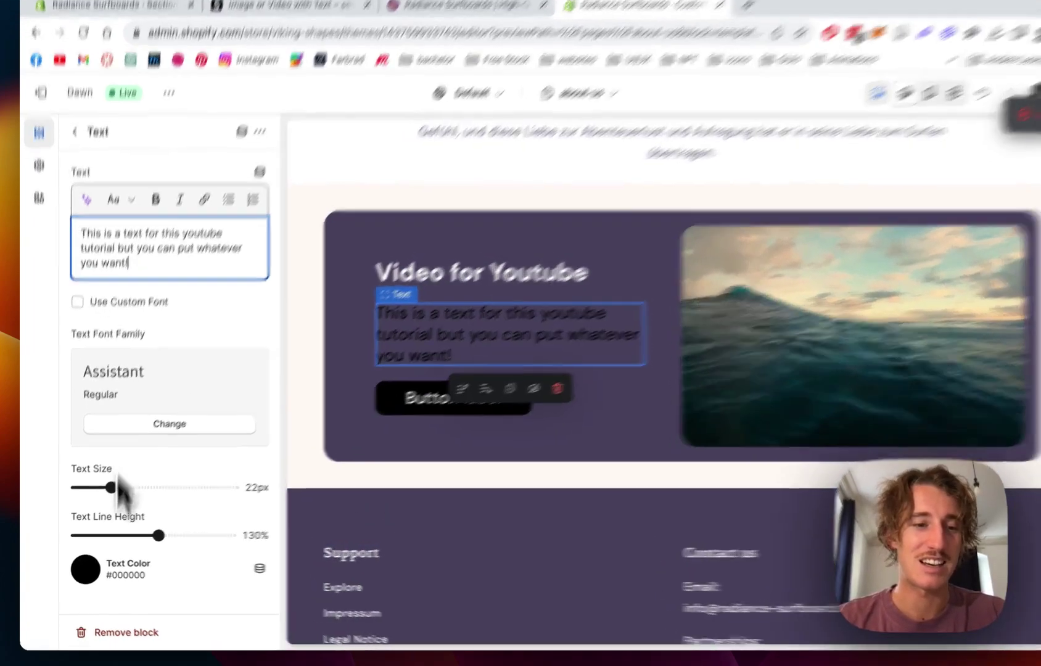
{"action": "left_click", "coordinate": [87, 569]}
{"action": "left_click", "coordinate": [88, 452]}
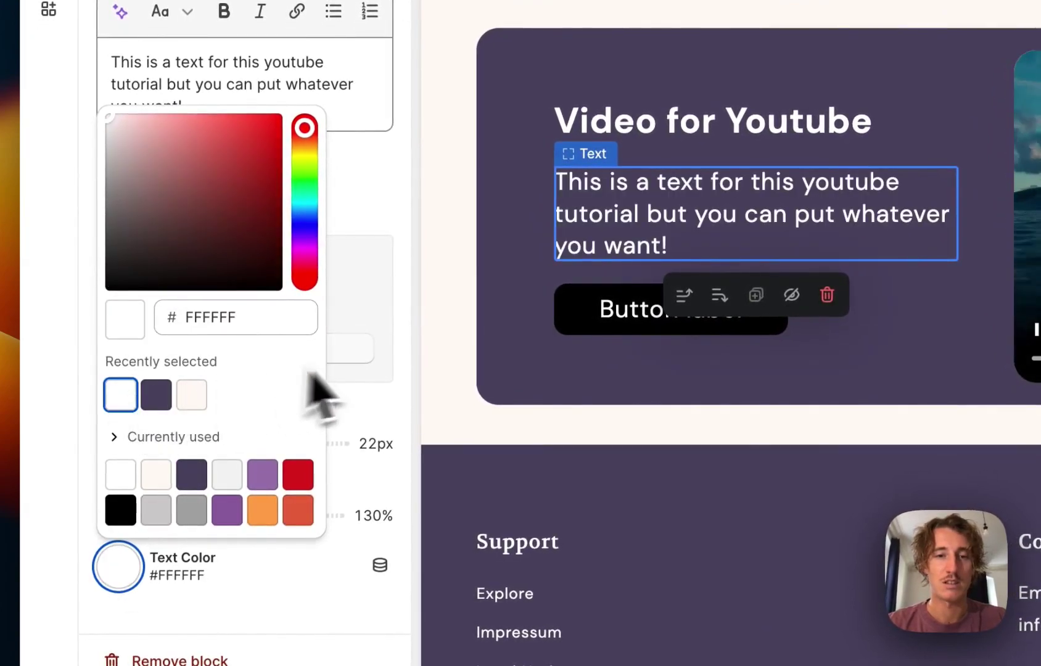
{"action": "left_click", "coordinate": [395, 407]}
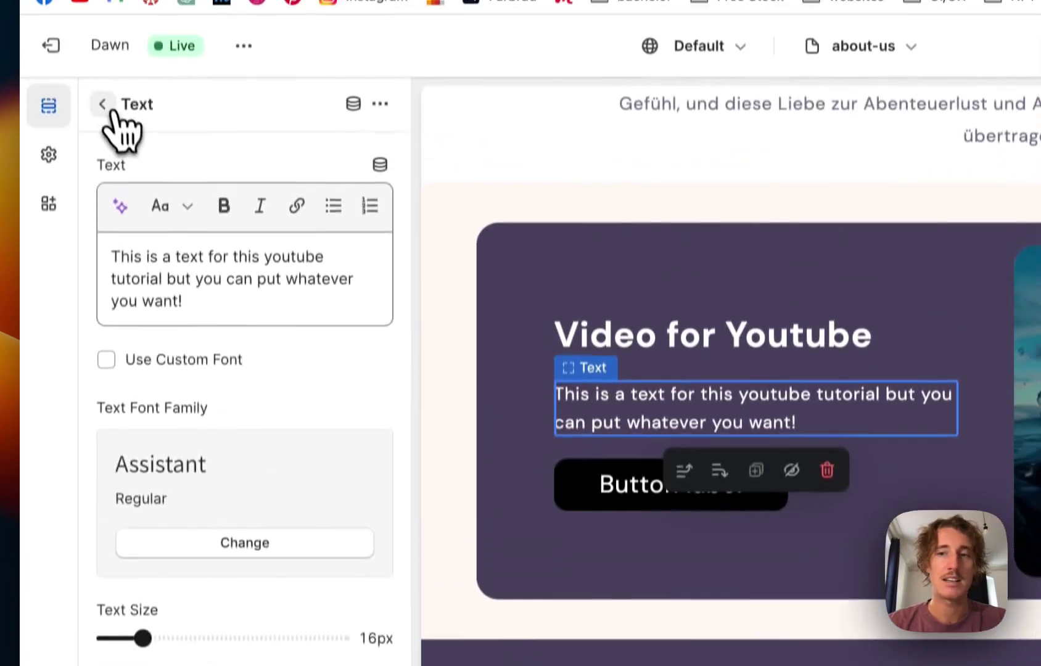
Step: Relabel the button 'Shop now' and link it to the All Surfboards collection
{"action": "left_click", "coordinate": [105, 106]}
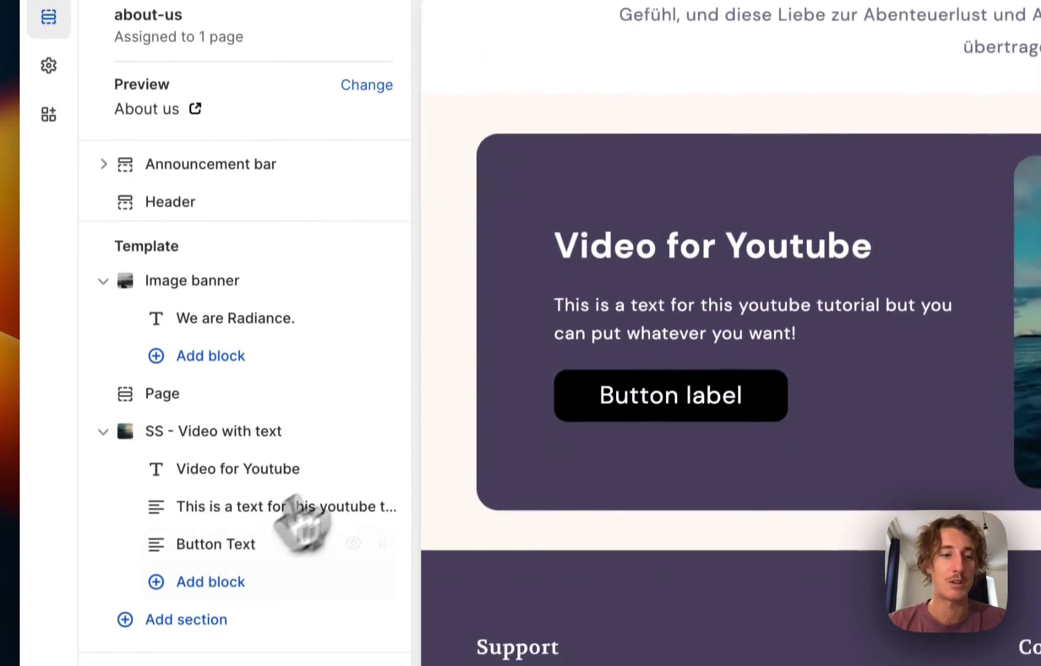
{"action": "left_click", "coordinate": [228, 546]}
{"action": "triple_click", "coordinate": [101, 101]}
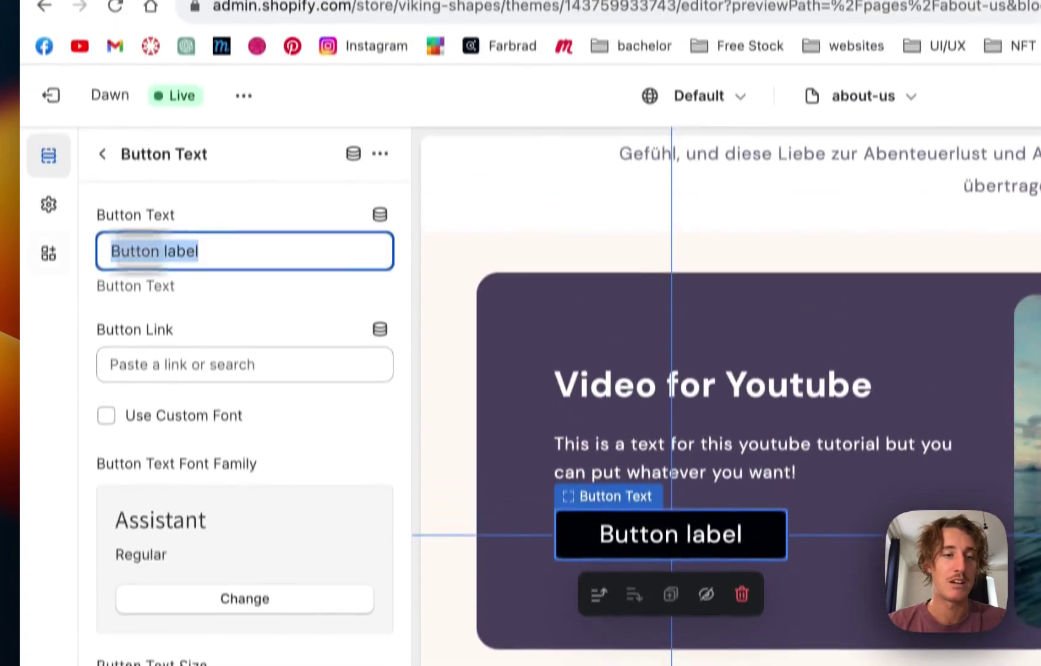
{"action": "type", "text": "Shop now"}
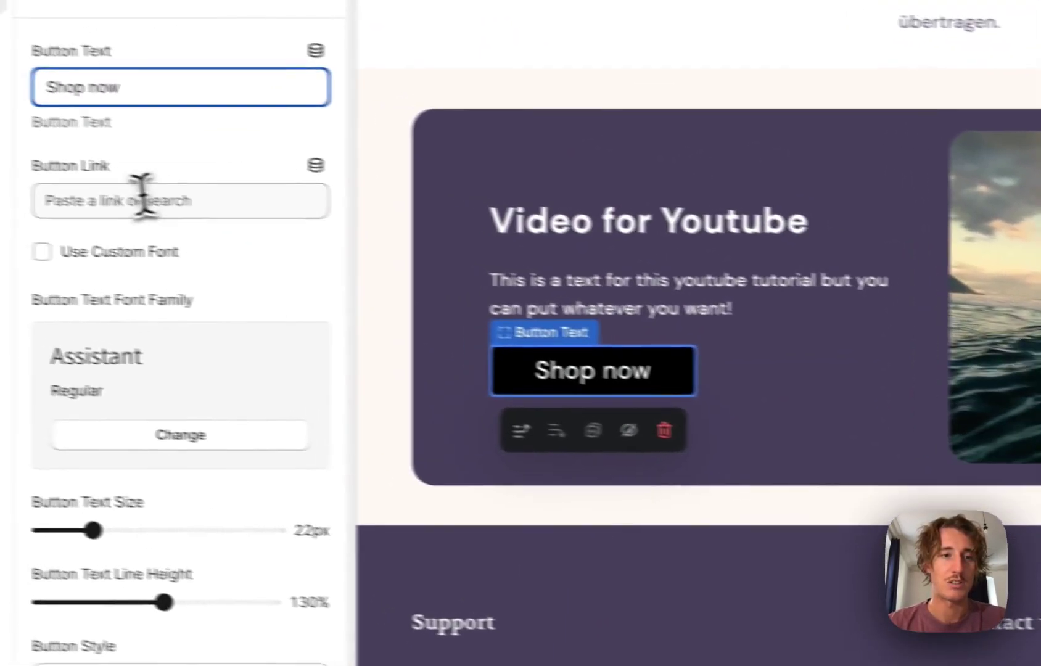
{"action": "left_click", "coordinate": [3, 180]}
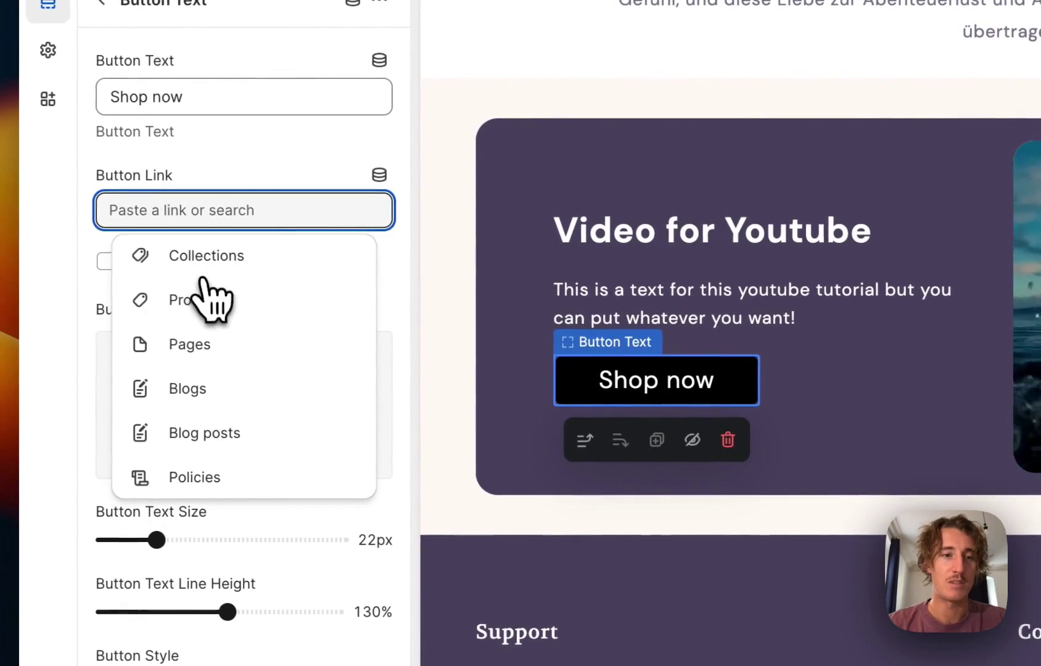
{"action": "left_click", "coordinate": [209, 264]}
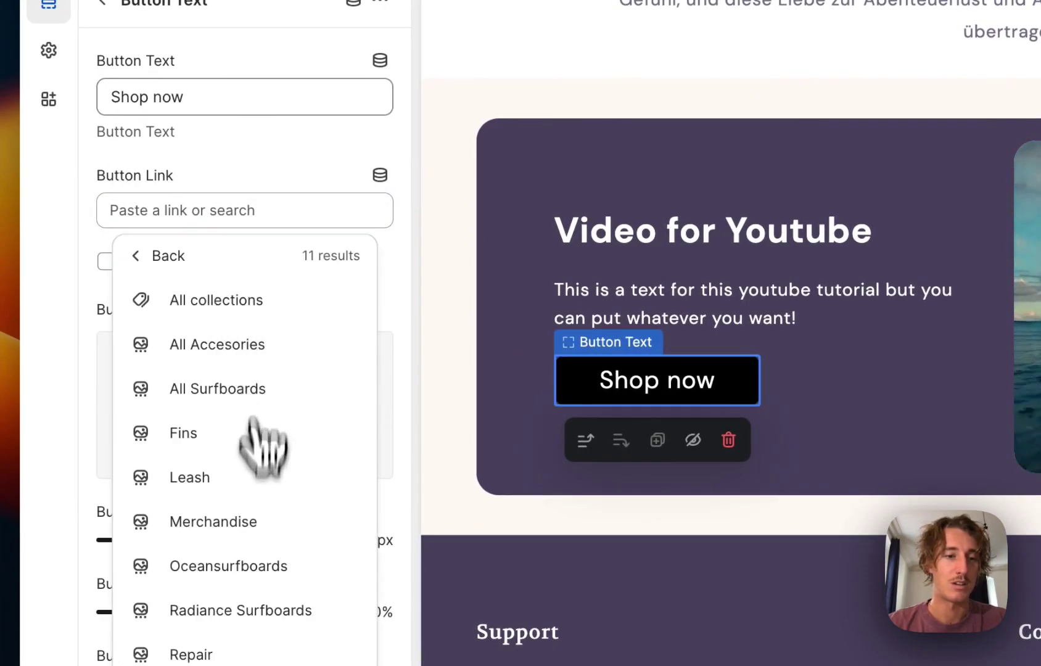
{"action": "left_click", "coordinate": [254, 390]}
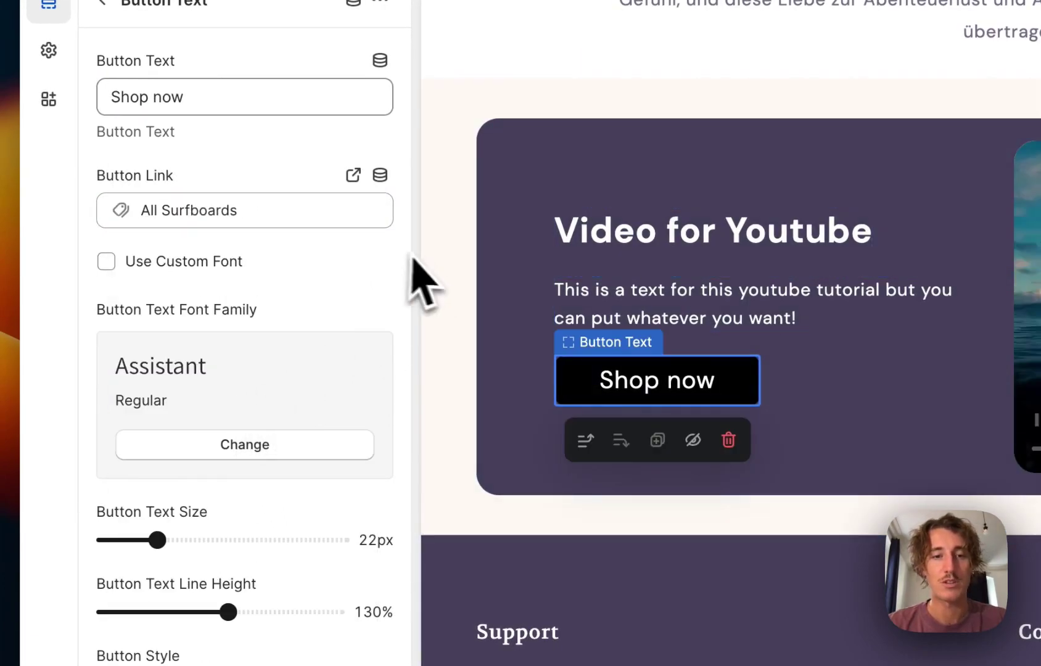
Step: Give the button a purple #9264A6 background and orange #FFA74E hover colour, then save
{"action": "scroll", "coordinate": [394, 296], "scroll_direction": "down", "scroll_amount": 10}
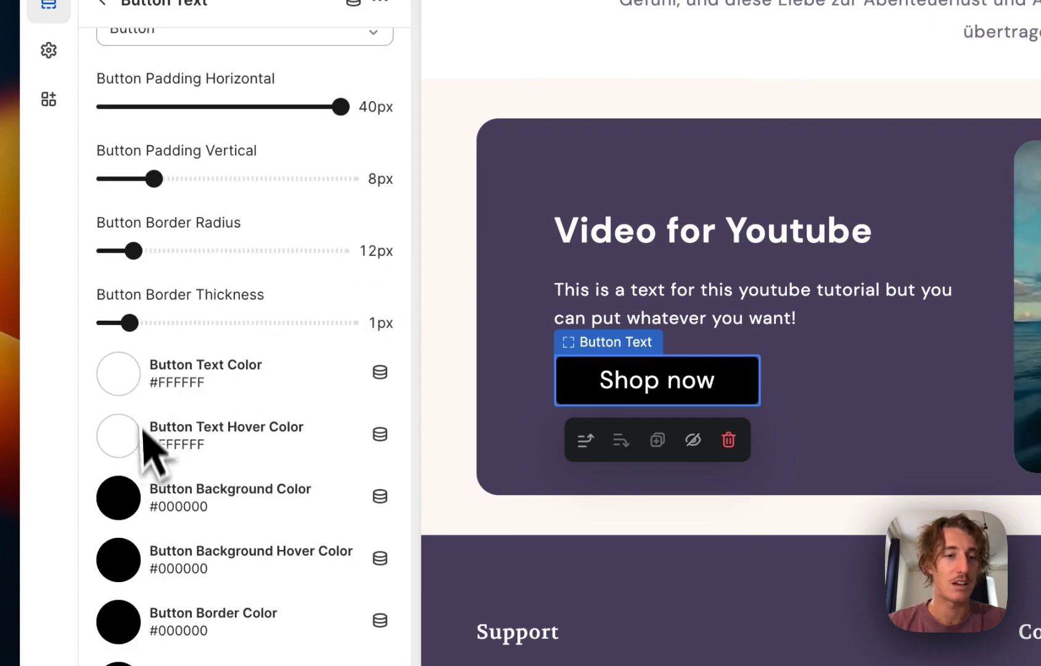
{"action": "scroll", "coordinate": [210, 428], "scroll_direction": "up", "scroll_amount": 1}
{"action": "left_click", "coordinate": [203, 55]}
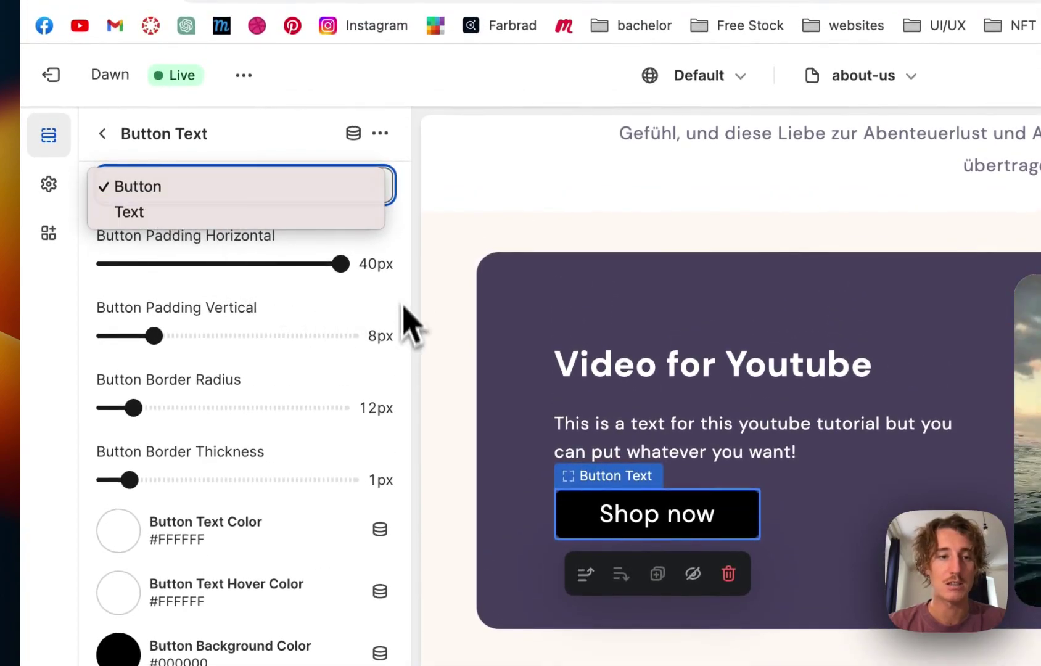
{"action": "scroll", "coordinate": [369, 468], "scroll_direction": "up", "scroll_amount": 4}
{"action": "scroll", "coordinate": [372, 469], "scroll_direction": "down", "scroll_amount": 4}
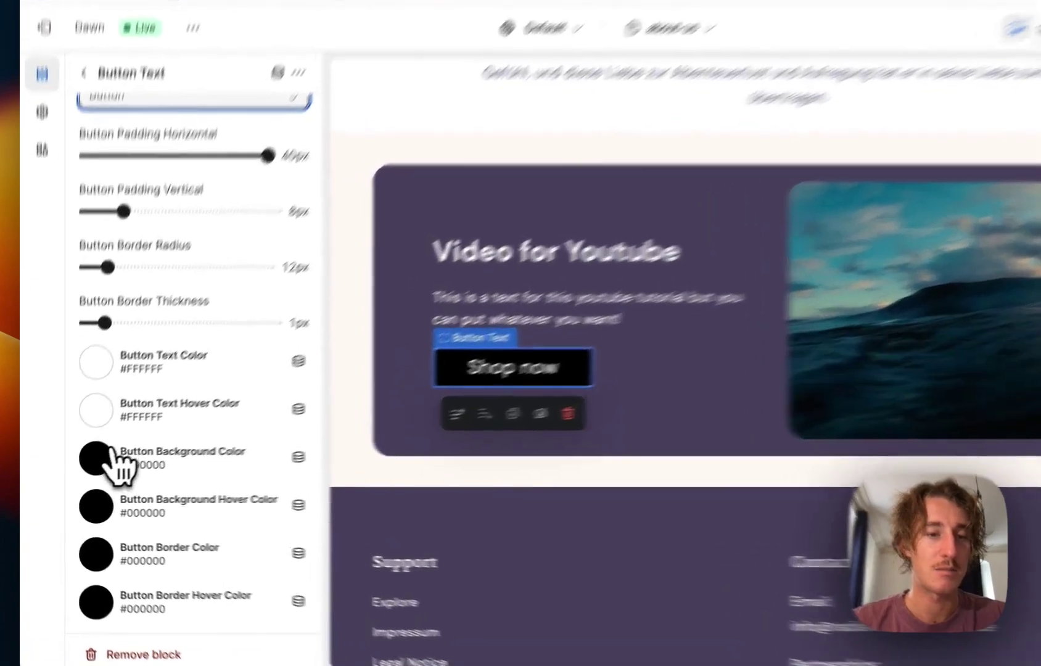
{"action": "left_click", "coordinate": [83, 469]}
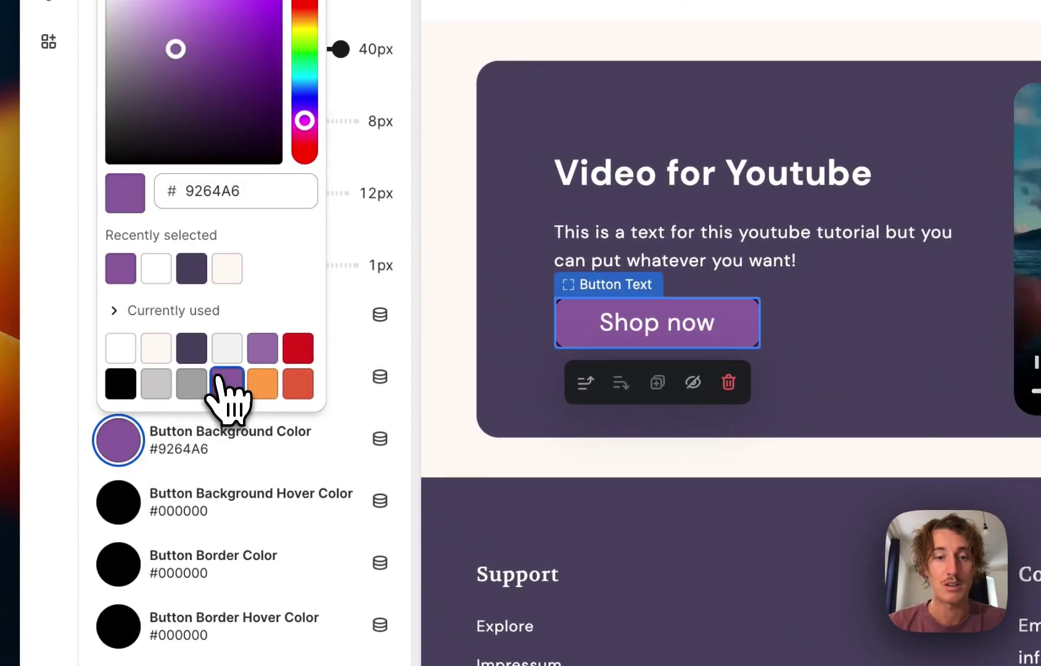
{"action": "left_click", "coordinate": [410, 379]}
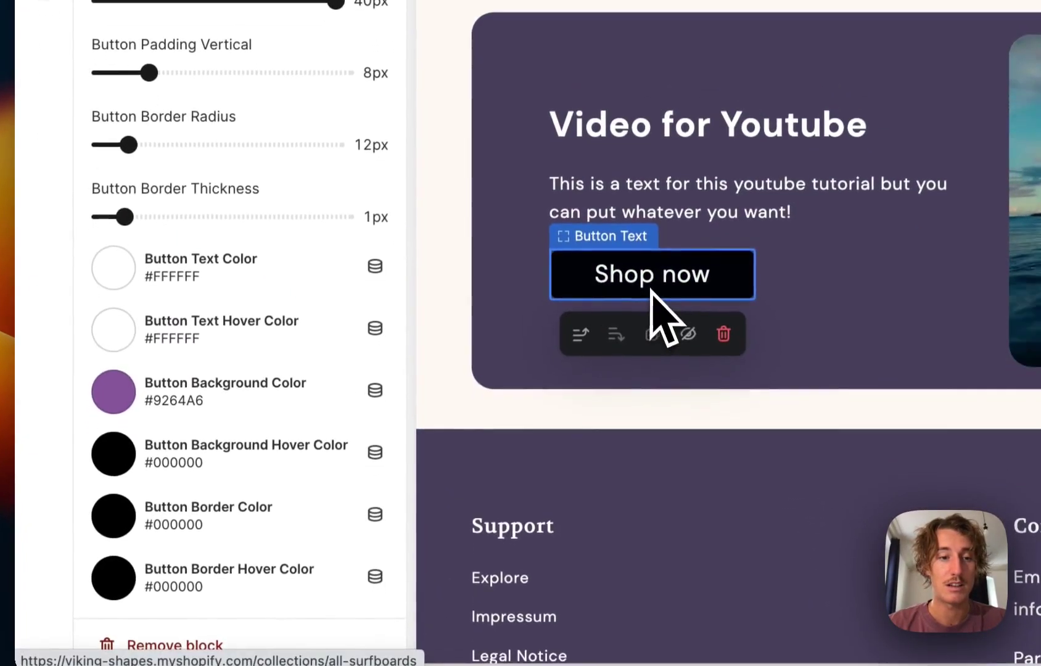
{"action": "left_click", "coordinate": [115, 460]}
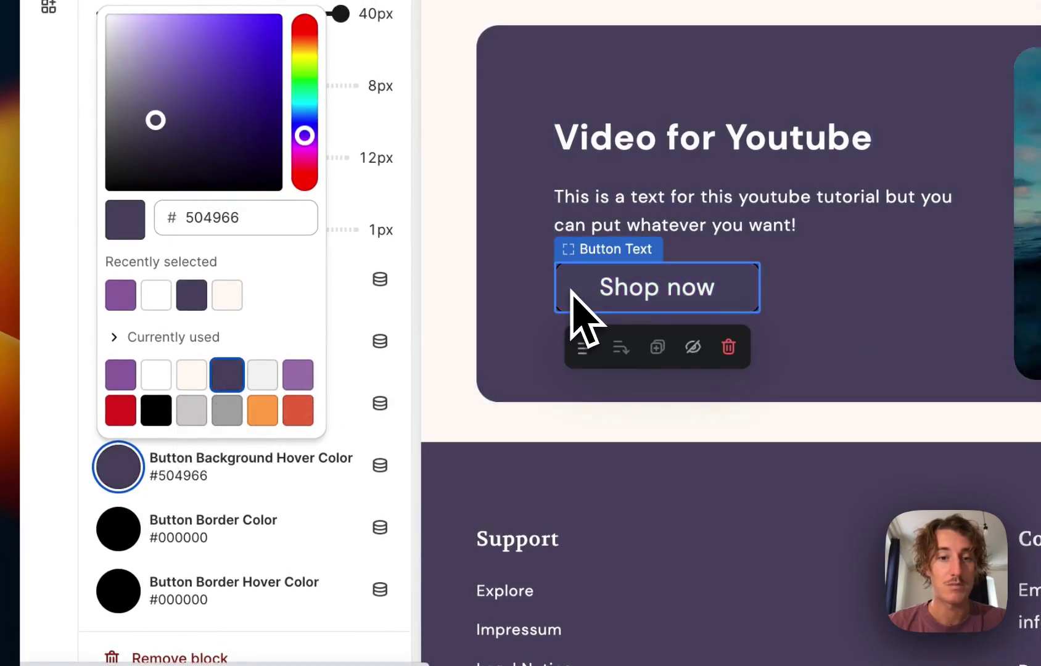
{"action": "left_click", "coordinate": [262, 410]}
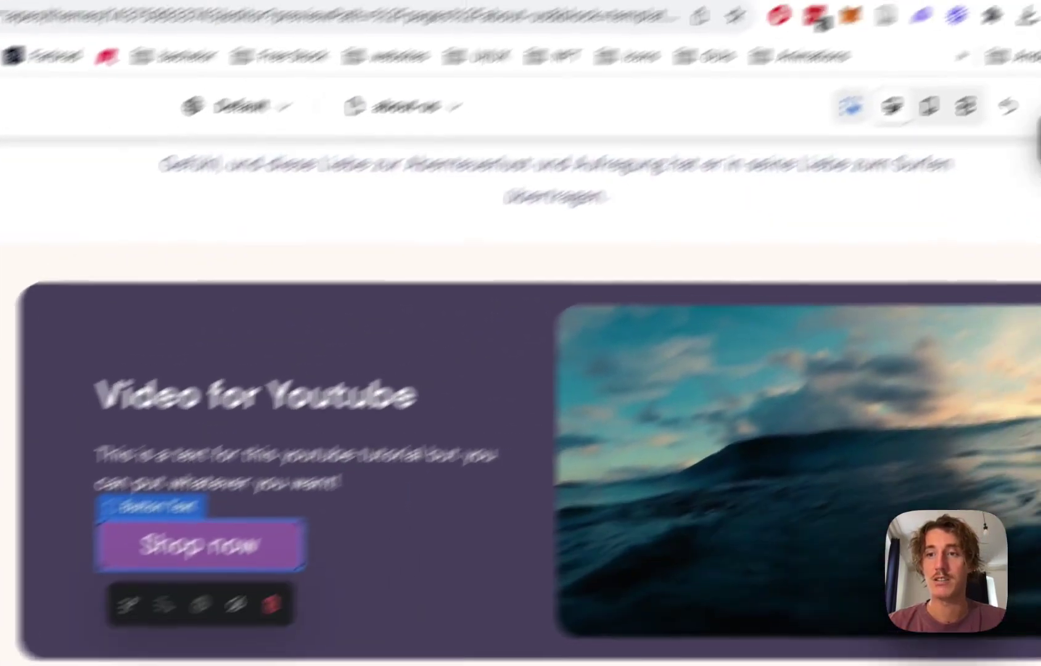
{"action": "left_click", "coordinate": [994, 174]}
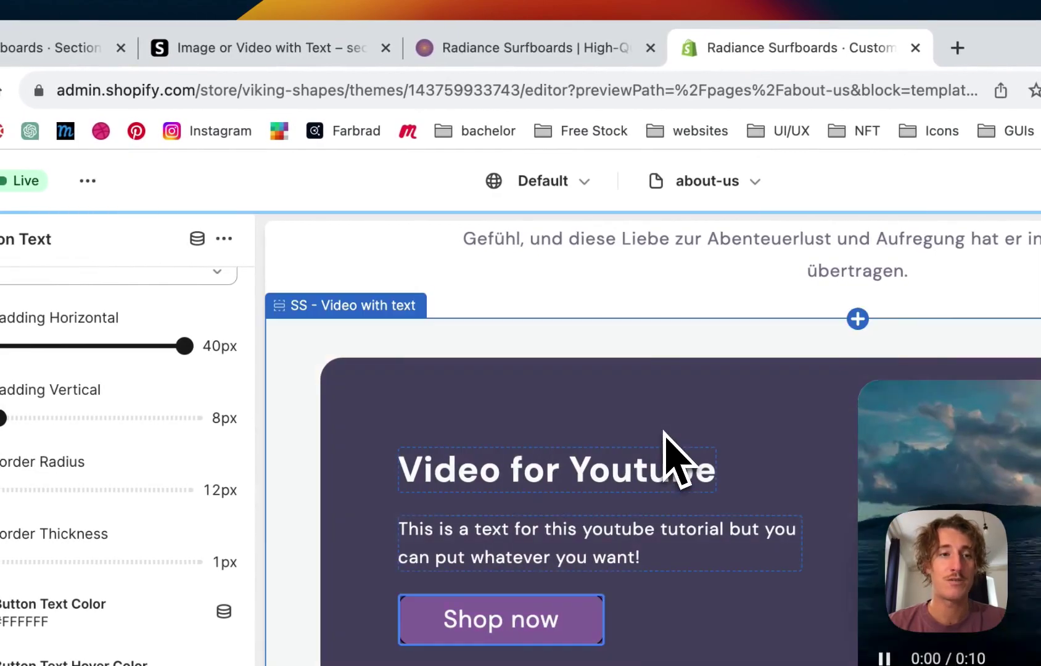
Step: Open the About page on the live storefront and scroll to the Video for Youtube card
{"action": "left_click", "coordinate": [496, 59]}
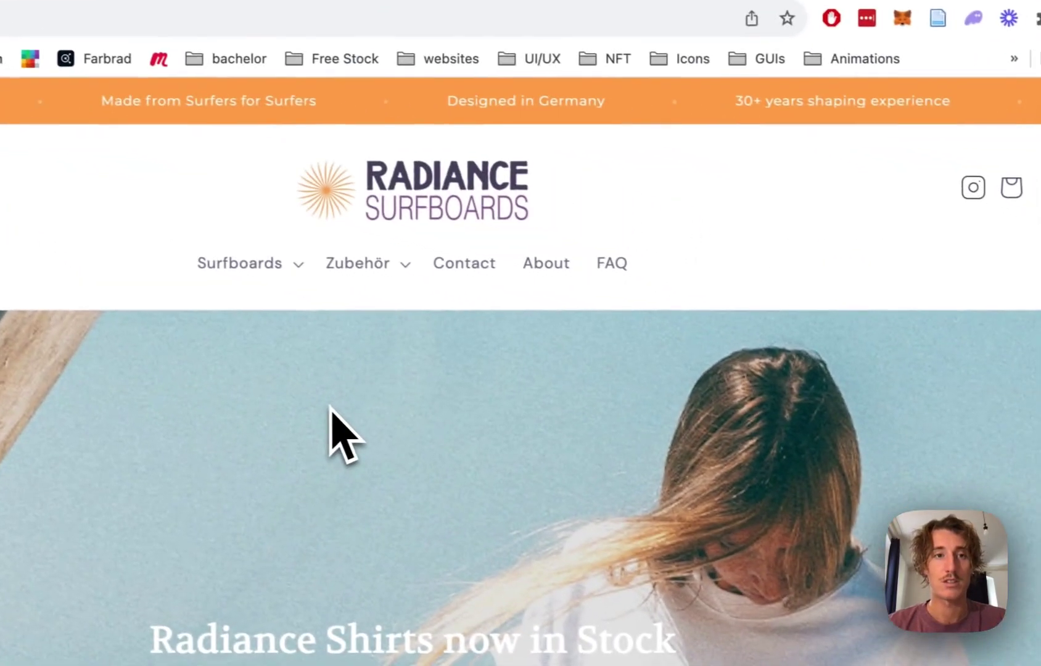
{"action": "scroll", "coordinate": [319, 406], "scroll_direction": "down", "scroll_amount": 1}
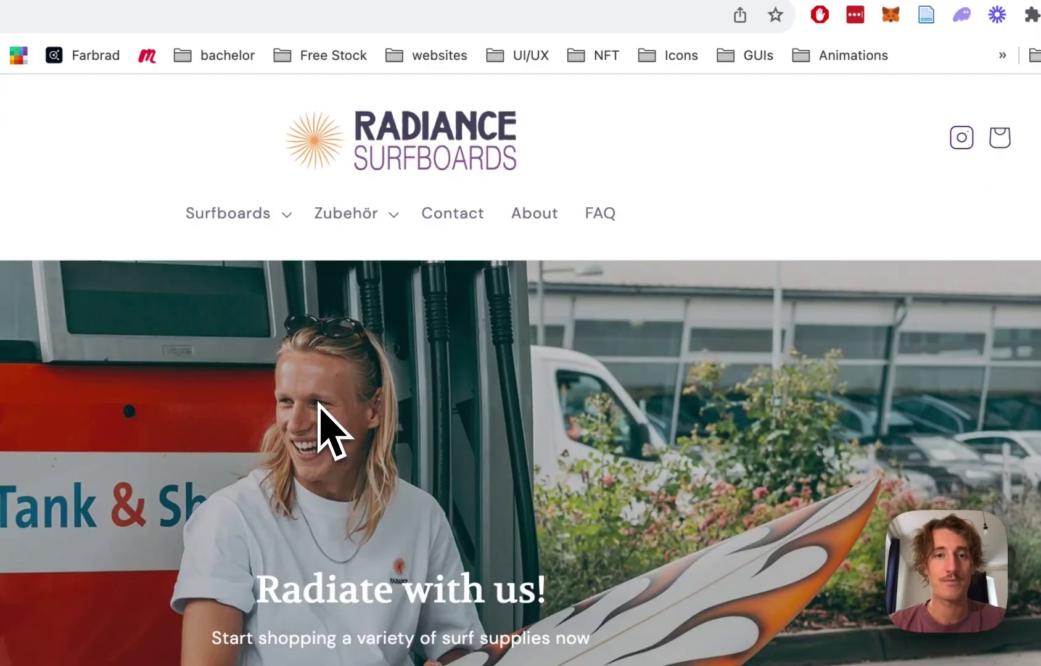
{"action": "scroll", "coordinate": [370, 321], "scroll_direction": "up", "scroll_amount": 1}
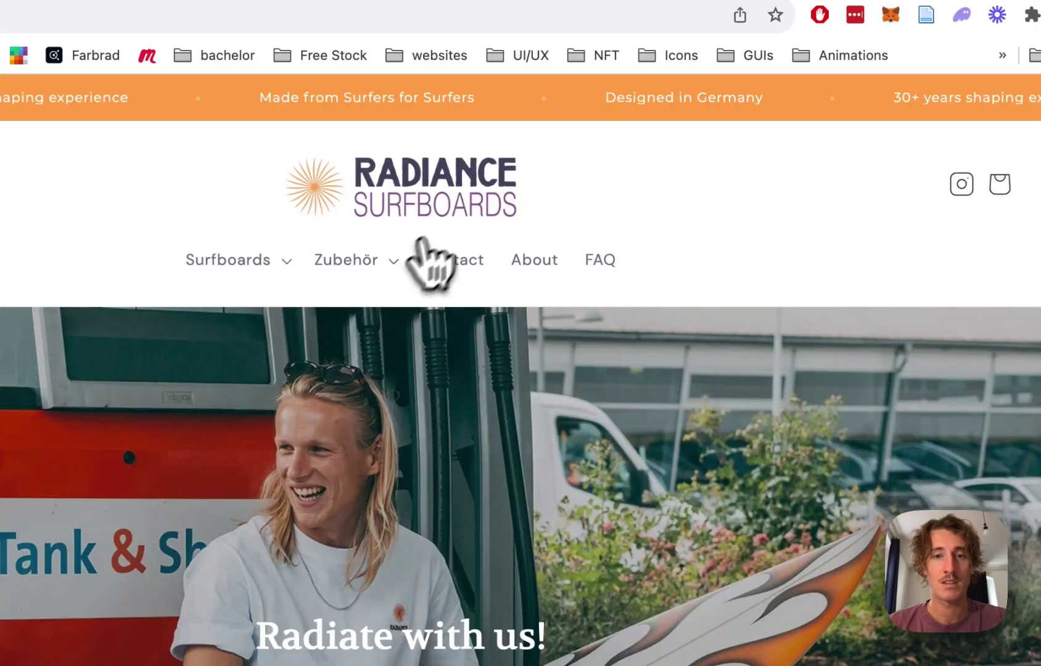
{"action": "left_click", "coordinate": [537, 262]}
{"action": "scroll", "coordinate": [758, 299], "scroll_direction": "down", "scroll_amount": 15}
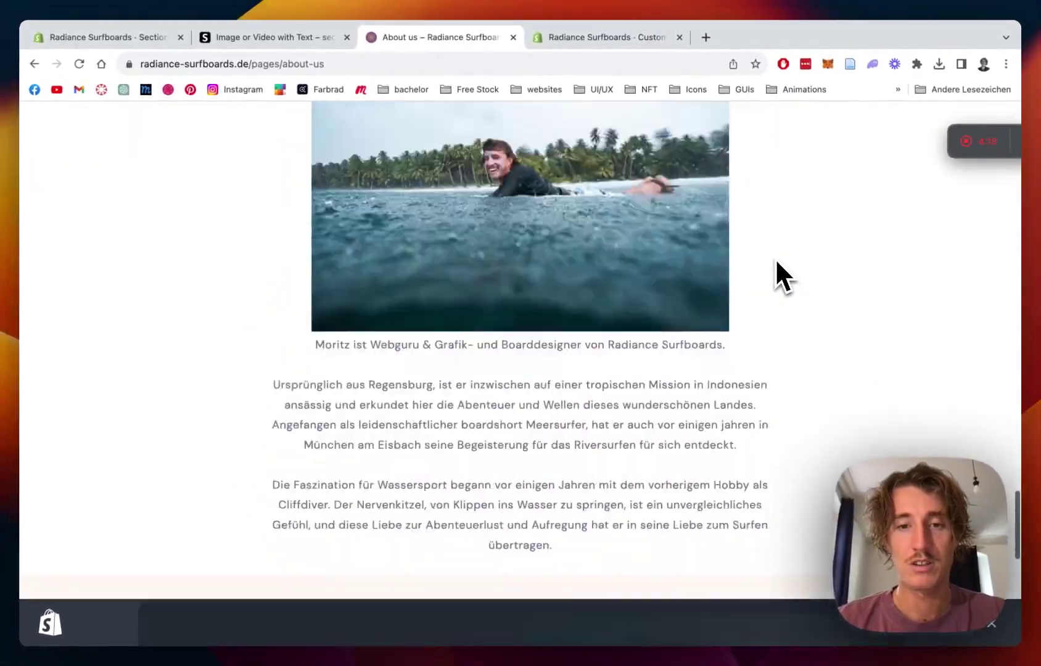
{"action": "scroll", "coordinate": [776, 259], "scroll_direction": "down", "scroll_amount": 7}
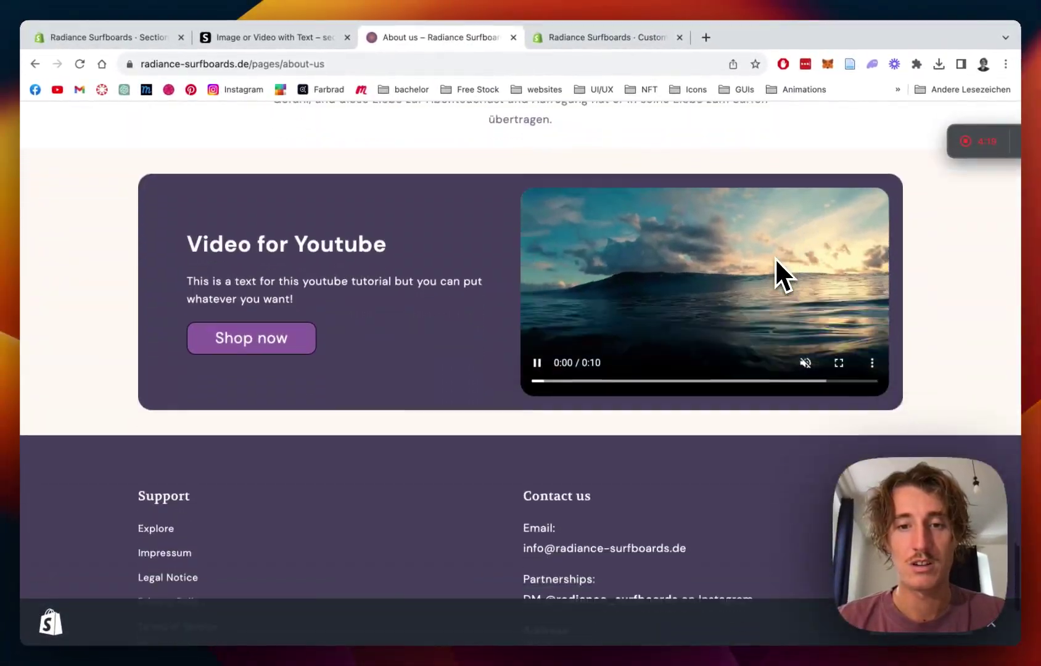
{"action": "scroll", "coordinate": [776, 259], "scroll_direction": "up", "scroll_amount": 2}
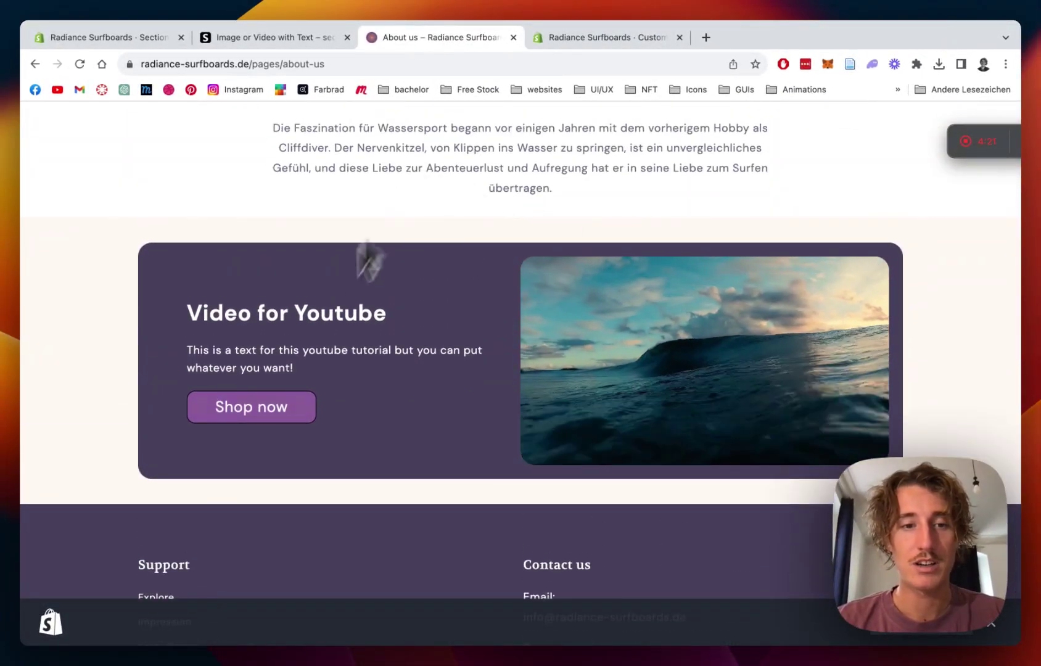
Step: Check that the Shop now button leads to the All Surfboards collection
{"action": "mouse_move", "coordinate": [703, 382]}
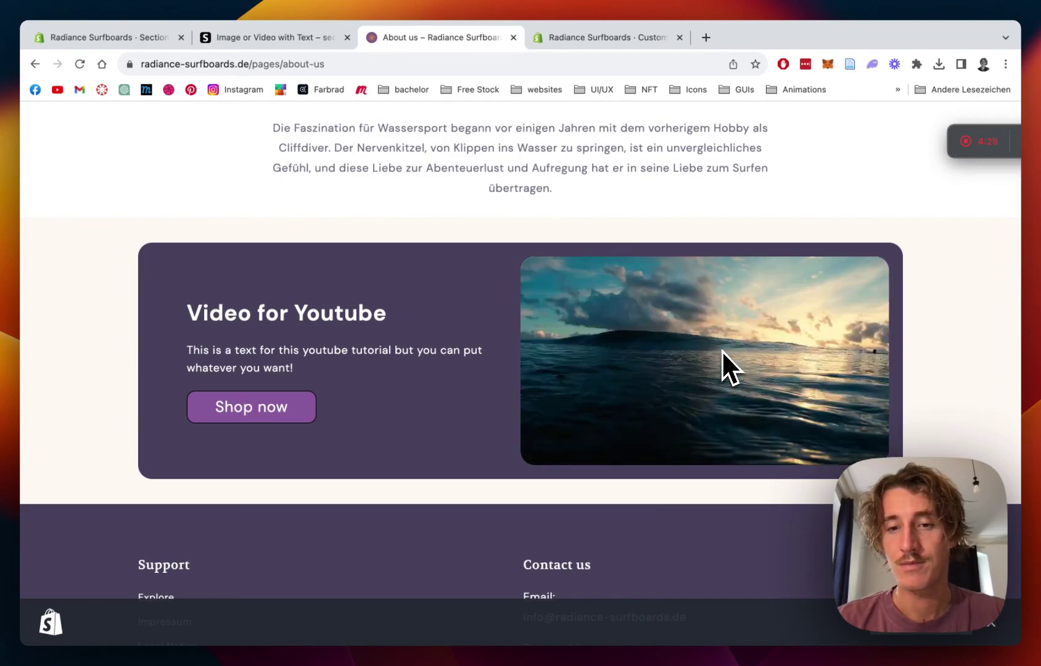
{"action": "scroll", "coordinate": [354, 271], "scroll_direction": "down", "scroll_amount": 1}
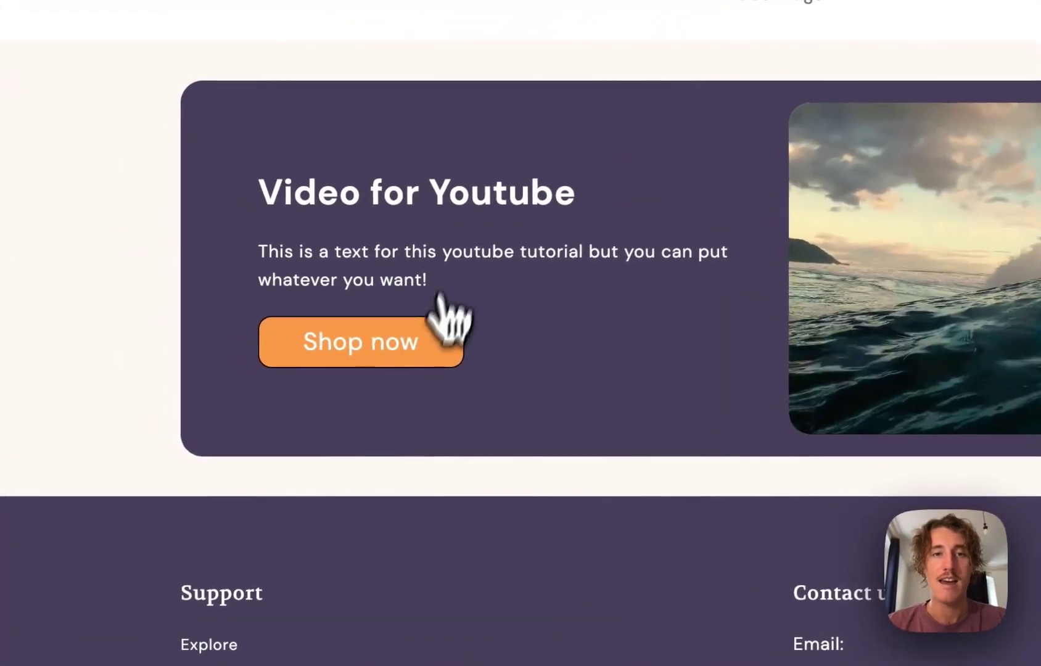
{"action": "left_click", "coordinate": [443, 324]}
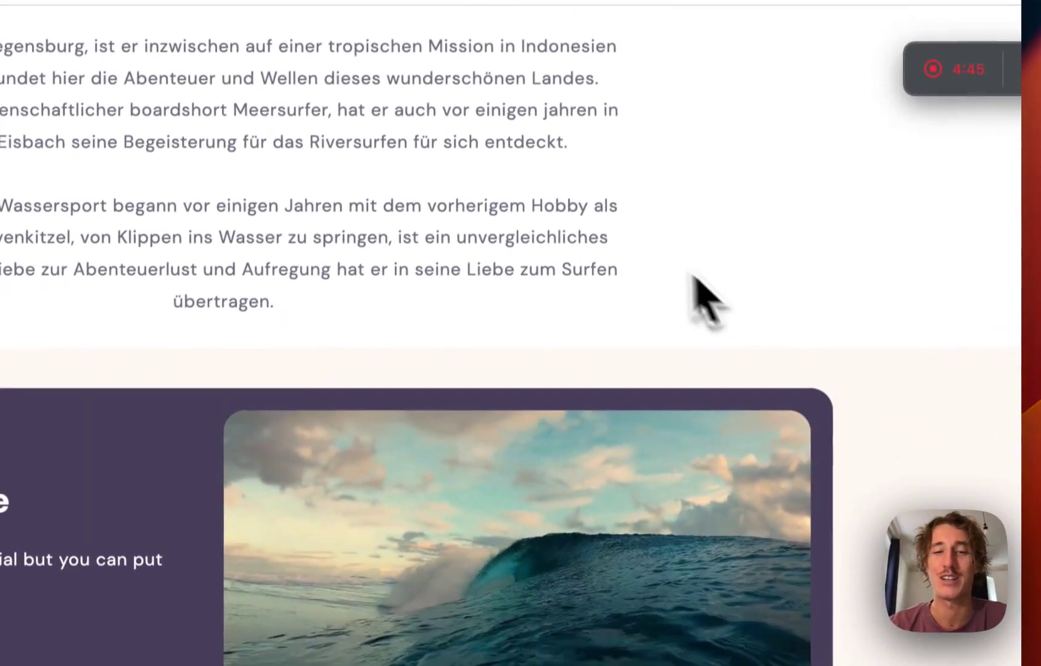
{"action": "scroll", "coordinate": [649, 260], "scroll_direction": "down", "scroll_amount": 3}
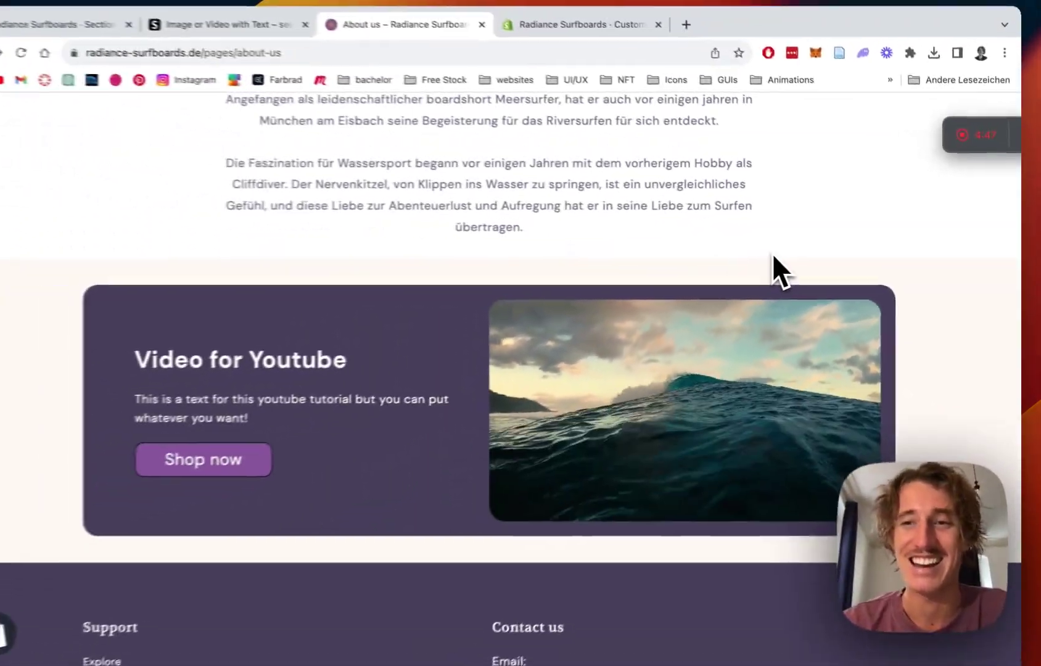